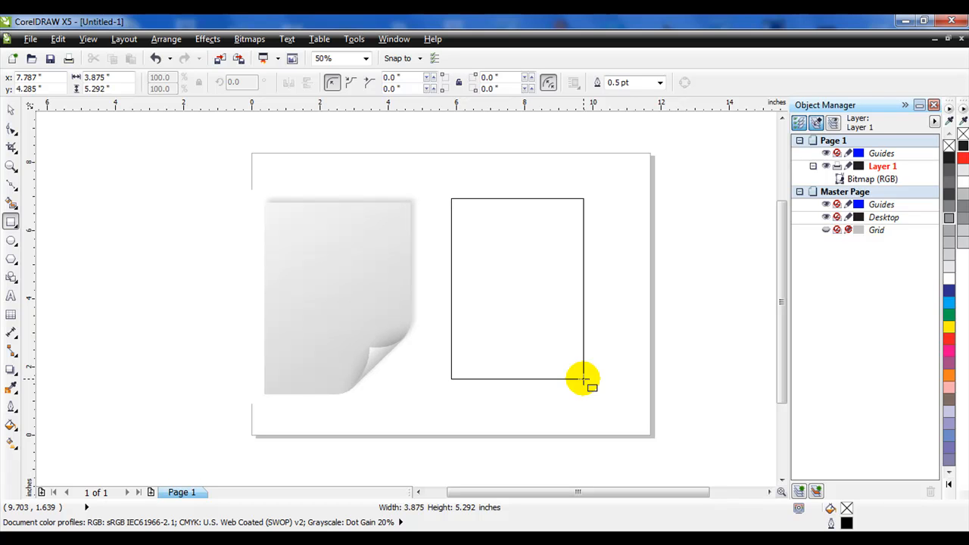
- Redraw a rectangle about 4.35 by 5.29 inches beside the reference paper image
drag(583, 378, 583, 379)
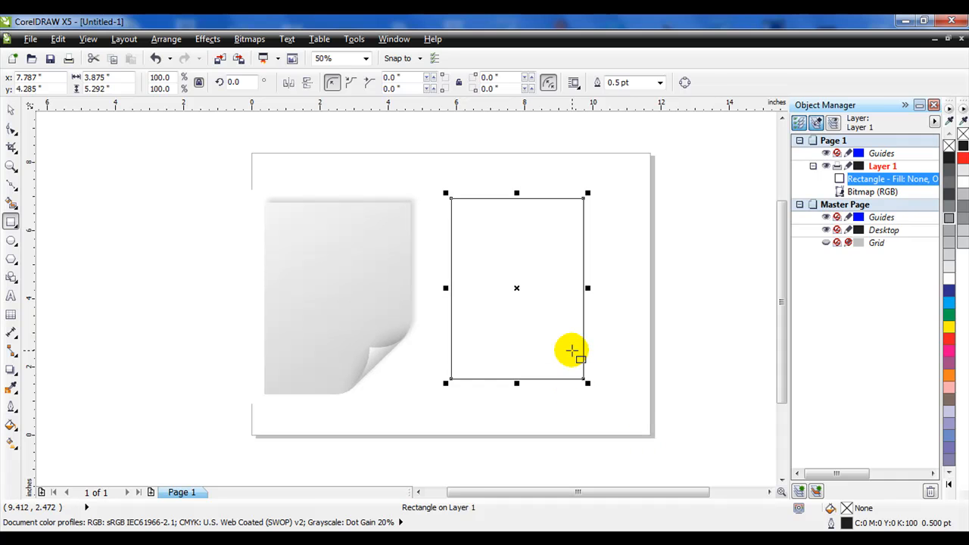
key(Delete)
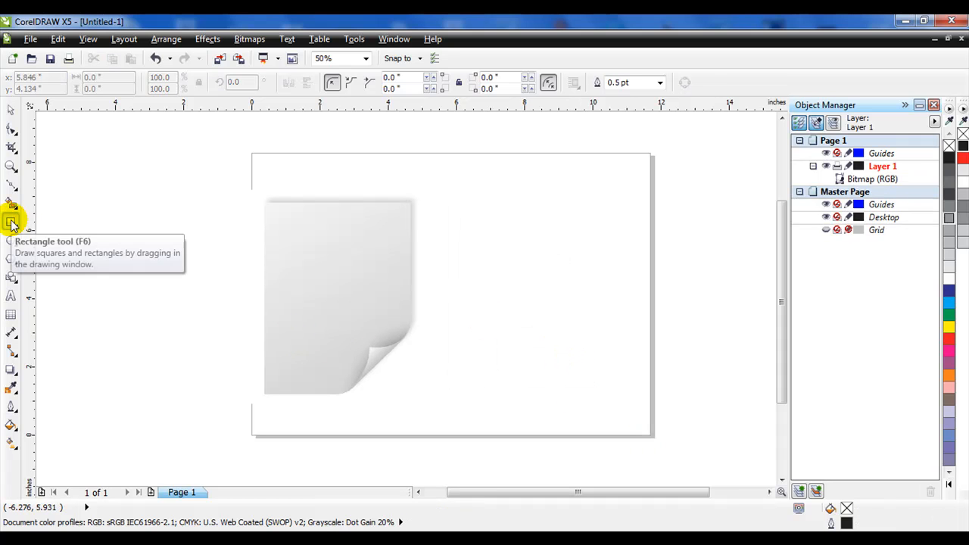
drag(470, 203, 620, 383)
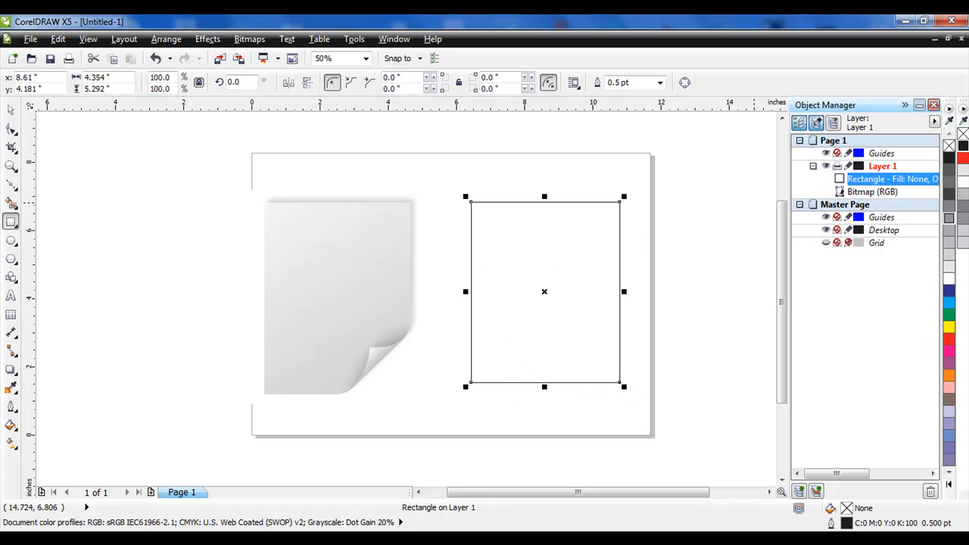
- Give the rectangle a vertical linear fountain fill from 10% Black at the top to a darker gray at the bottom
click(963, 172)
click(12, 444)
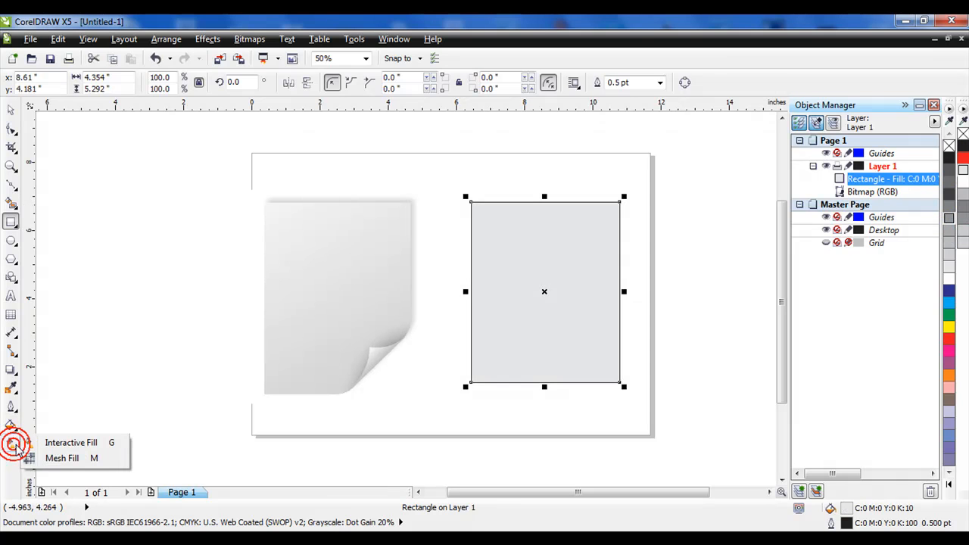
click(68, 442)
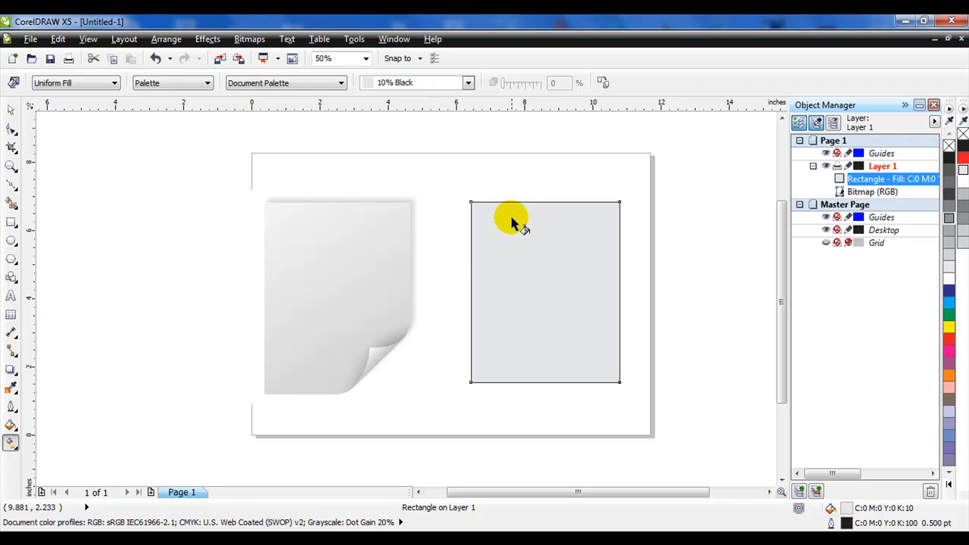
drag(537, 202, 543, 382)
click(537, 201)
drag(543, 380, 536, 392)
click(963, 195)
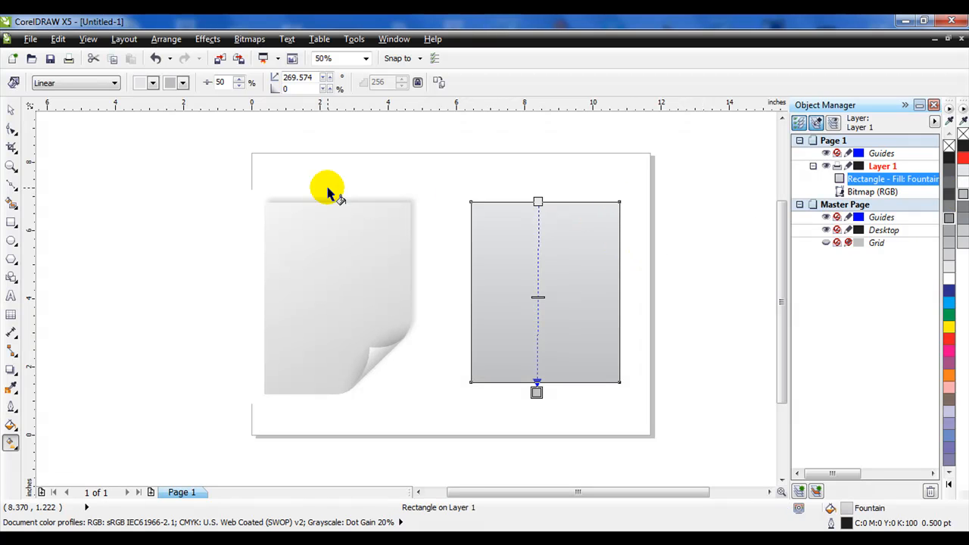
- Remove the rectangle's outline and deselect it
click(10, 409)
click(99, 237)
click(11, 109)
click(132, 174)
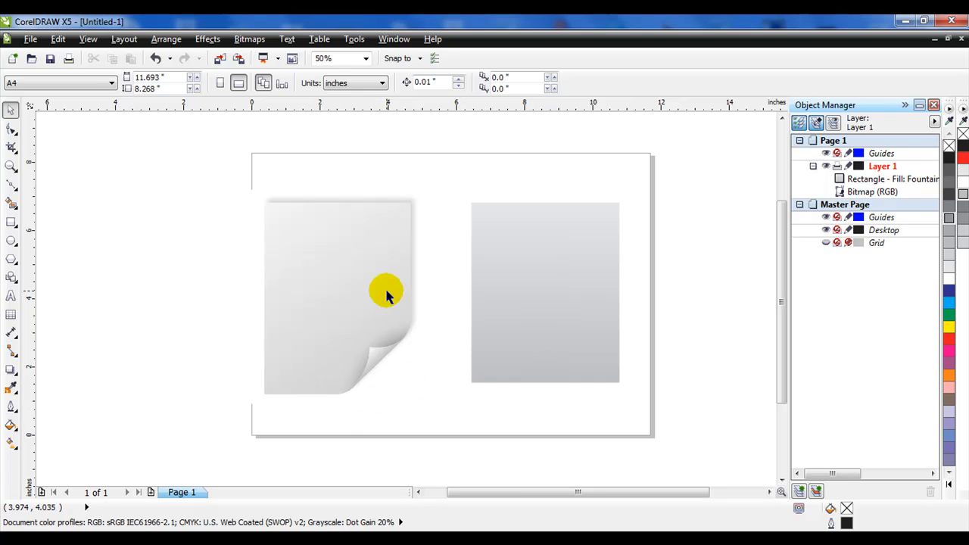
- Draw a closed quadrilateral over the rectangle's bottom-right corner with the Bezier tool
click(11, 187)
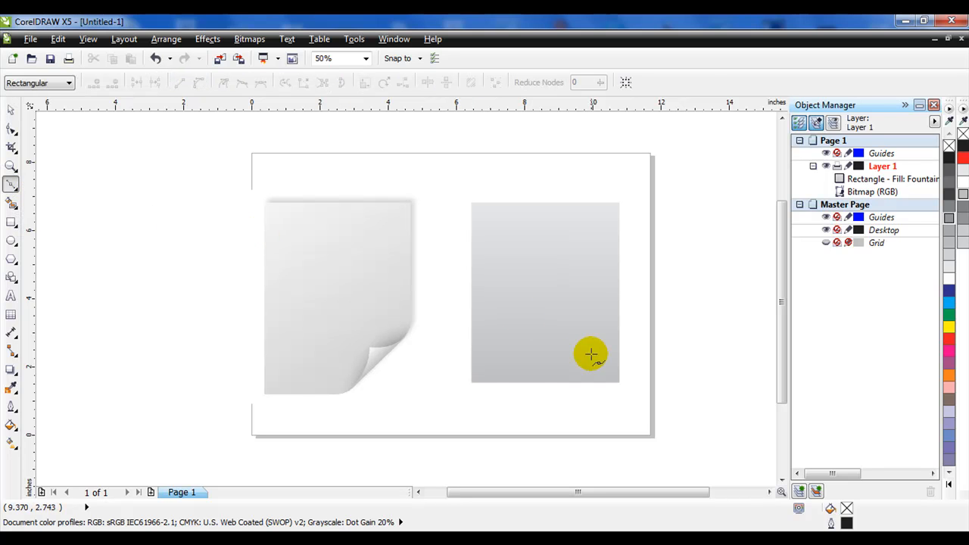
click(550, 384)
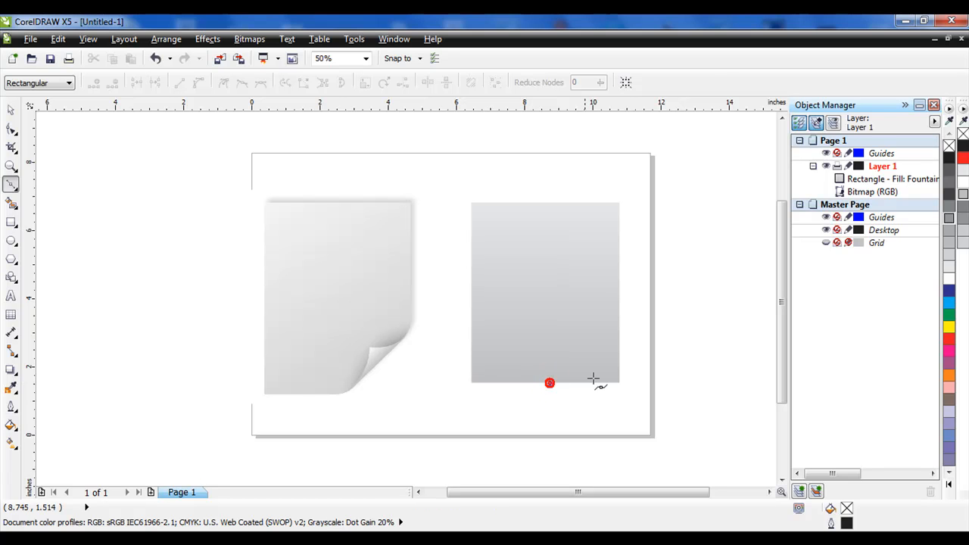
click(622, 309)
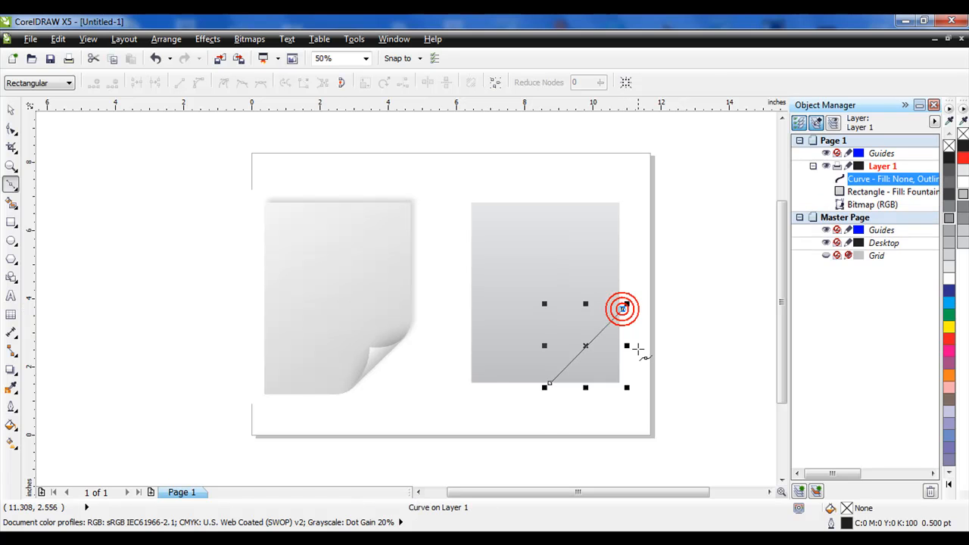
click(644, 382)
click(569, 432)
click(549, 384)
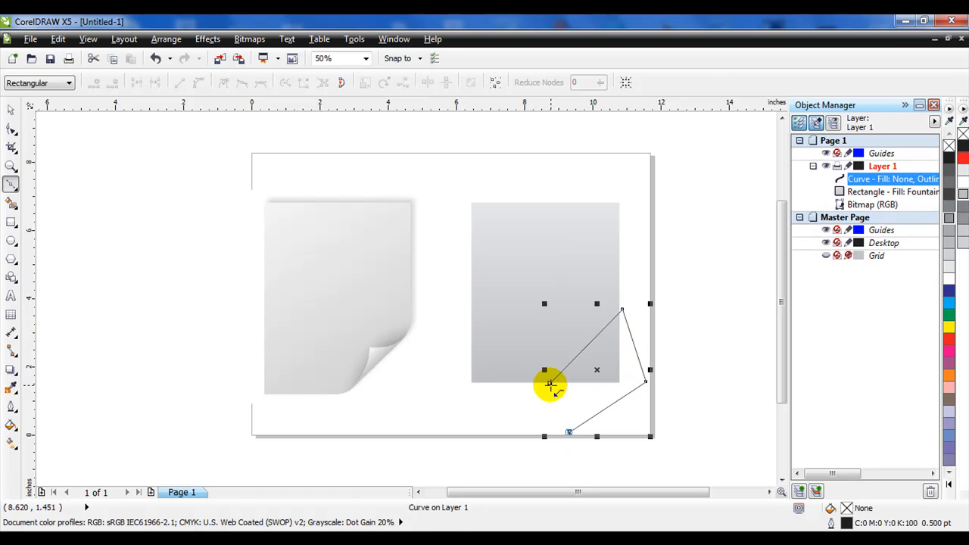
click(550, 384)
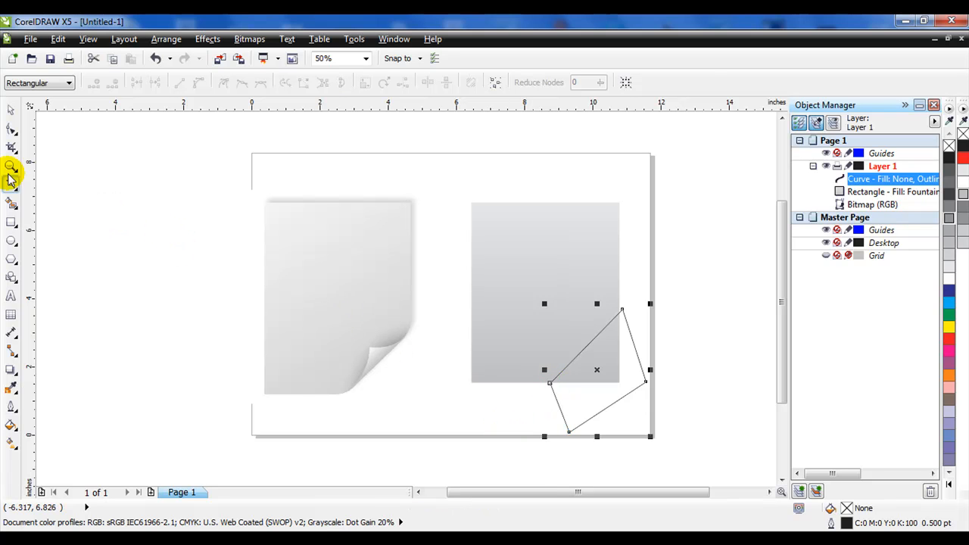
- Select the rectangle and quadrilateral together and trim the corner away with Back Minus Front
click(8, 112)
click(420, 162)
drag(555, 271, 683, 449)
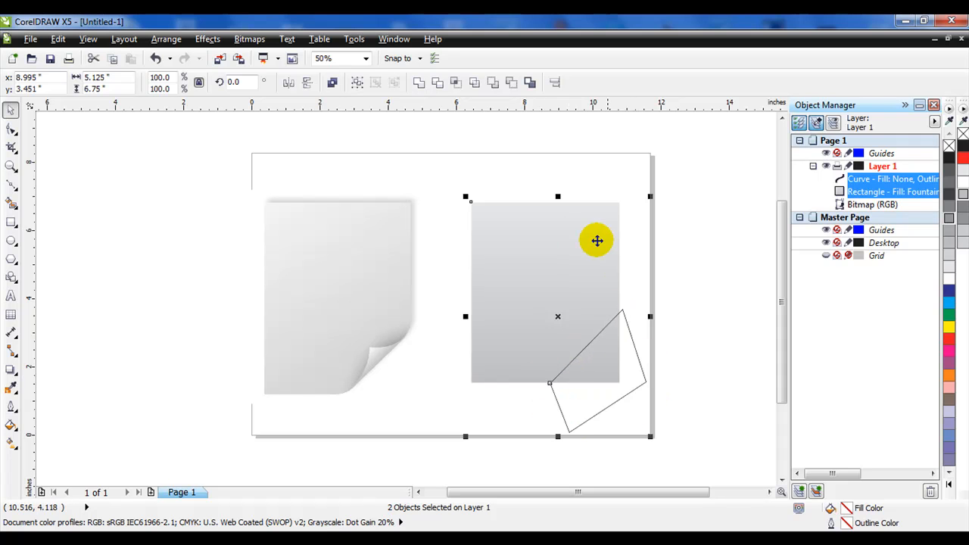
click(512, 83)
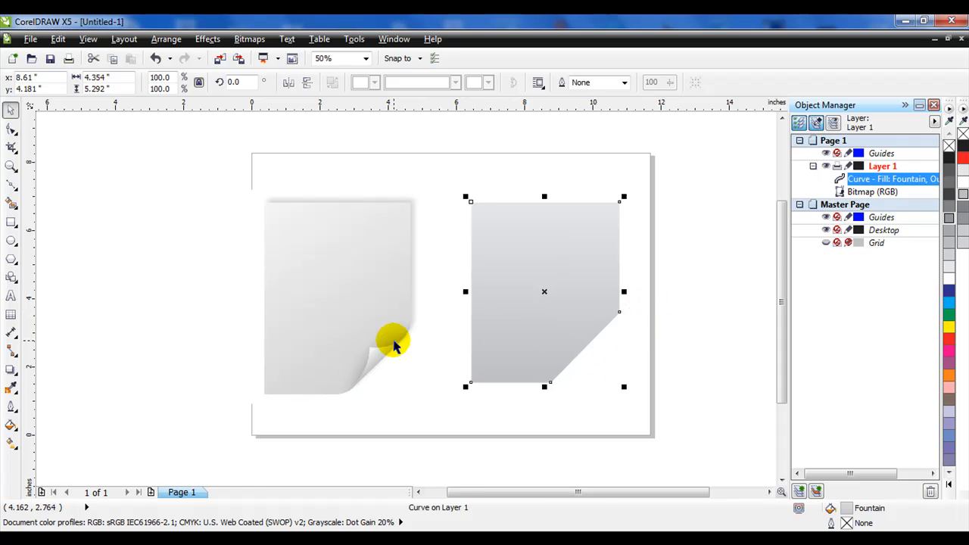
- Add a node on the upper part of the diagonal cut edge with the Shape tool
scroll(384, 352, up, 2)
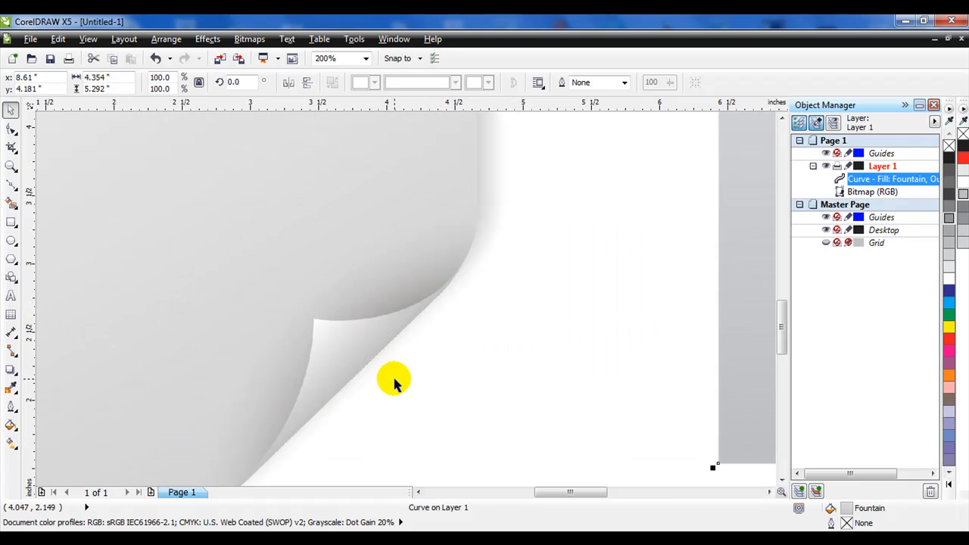
scroll(379, 385, down, 1)
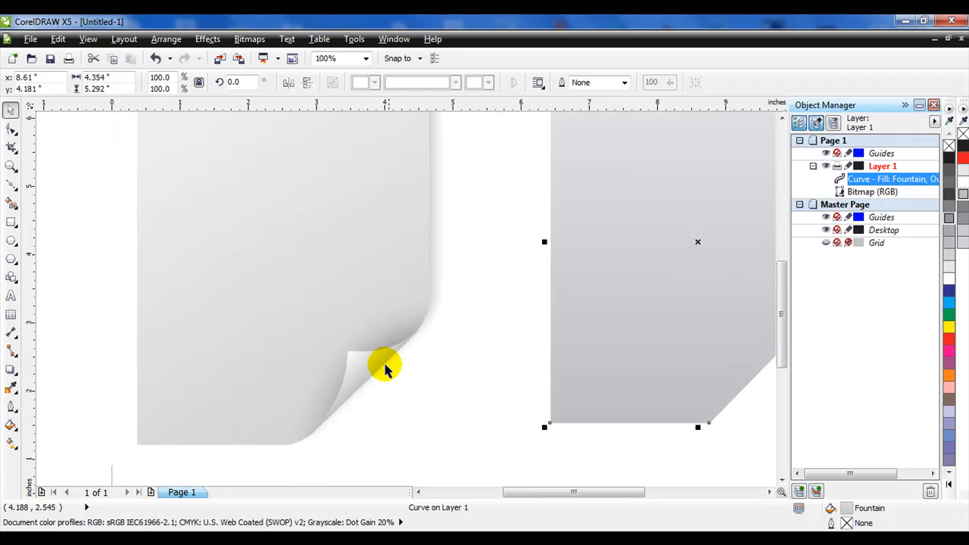
scroll(536, 383, down, 1)
scroll(691, 348, up, 1)
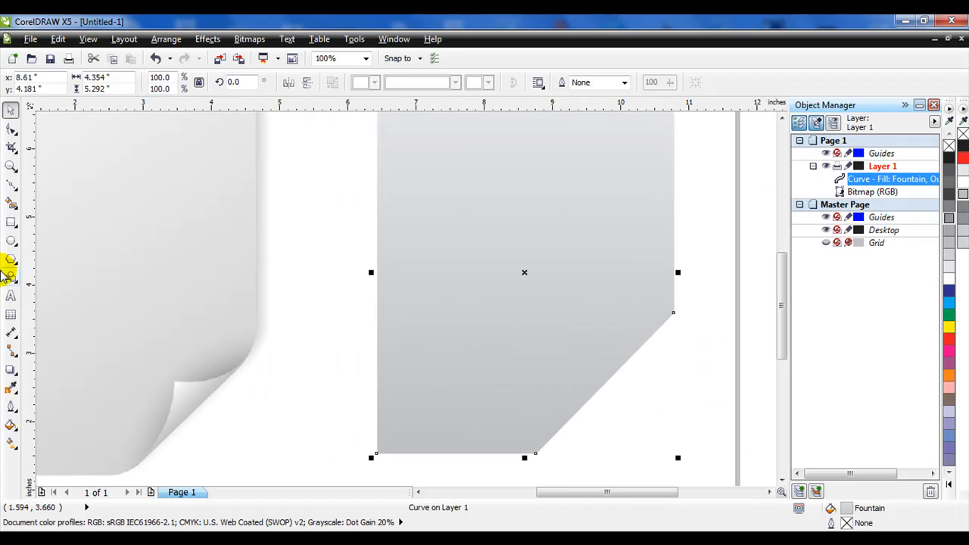
click(11, 131)
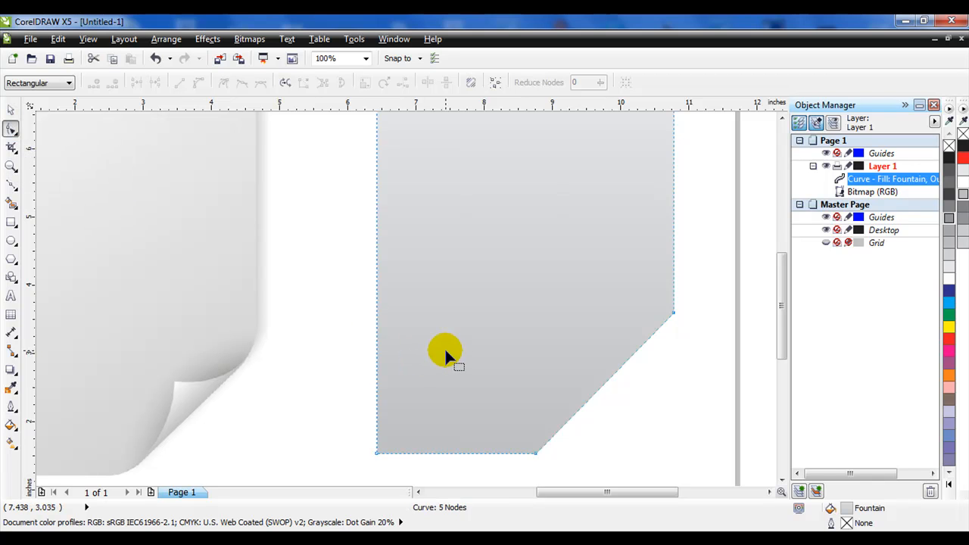
right_click(652, 336)
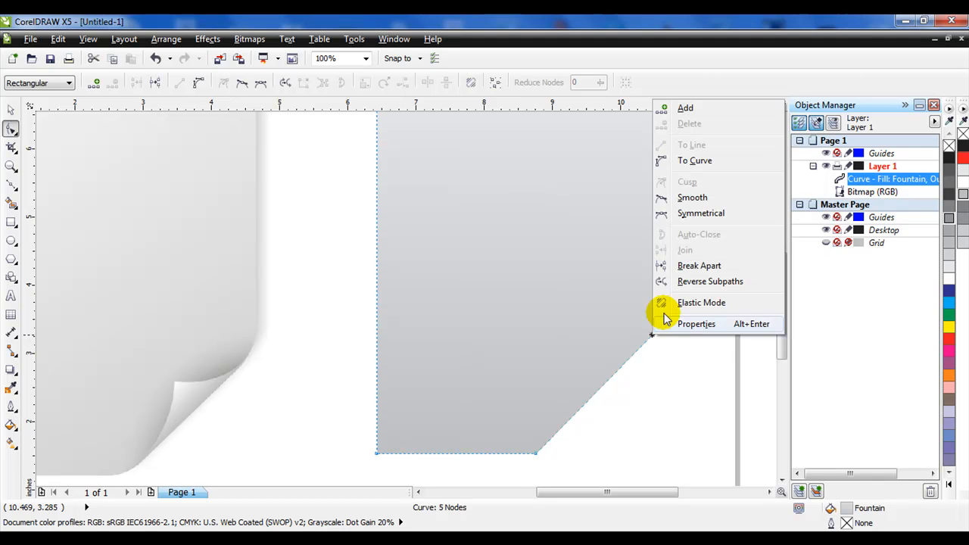
click(685, 109)
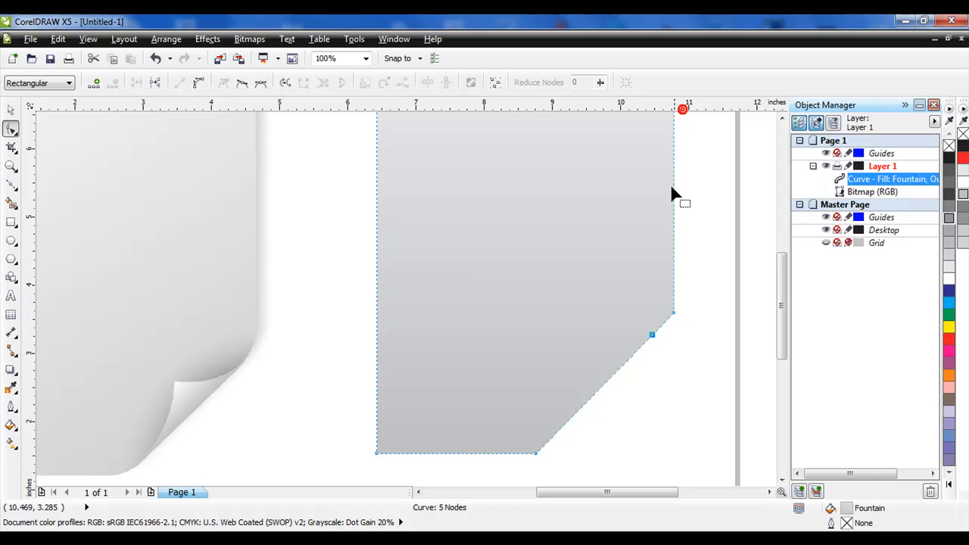
- Add a second node near the diagonal's lower end and convert the diagonal segments to curves
double_click(560, 431)
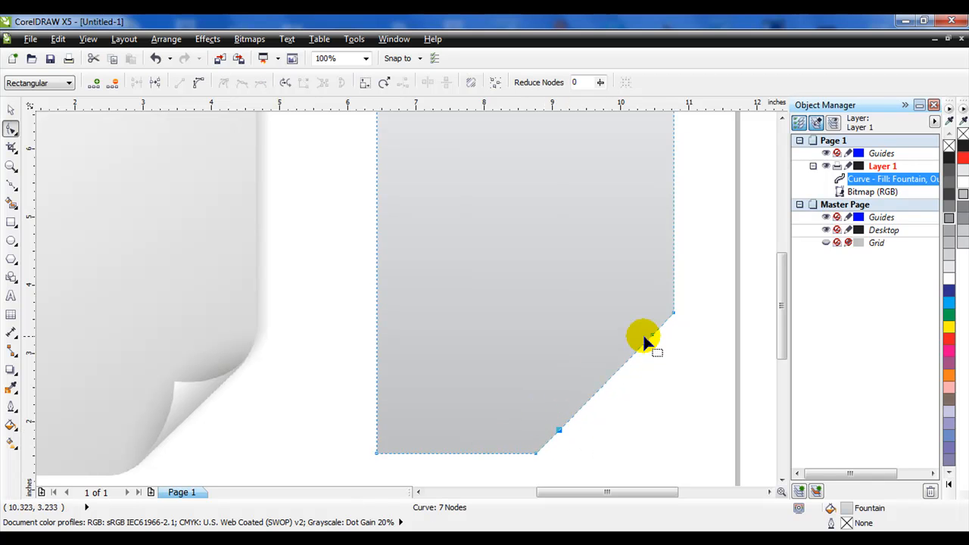
click(704, 286)
drag(598, 408, 506, 461)
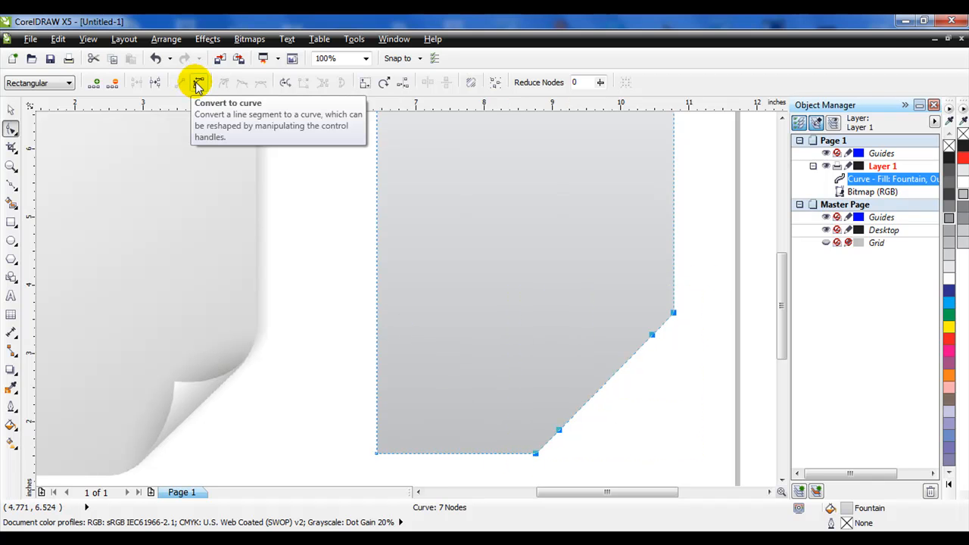
click(198, 83)
click(654, 370)
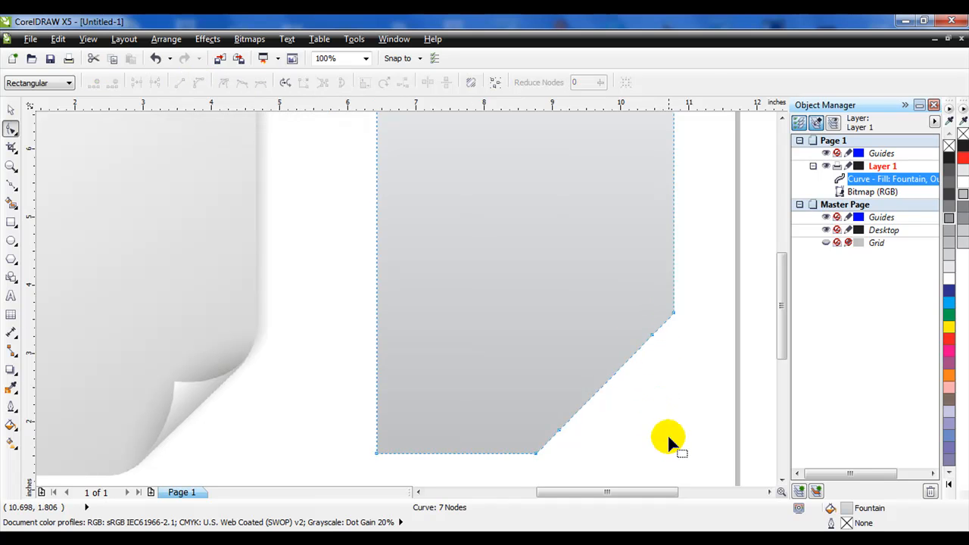
- Bend the diagonal segments outward to round the cut corner
drag(558, 333, 554, 334)
mouse_move(603, 387)
mouse_down()
mouse_move(615, 402)
mouse_move(613, 393)
mouse_up()
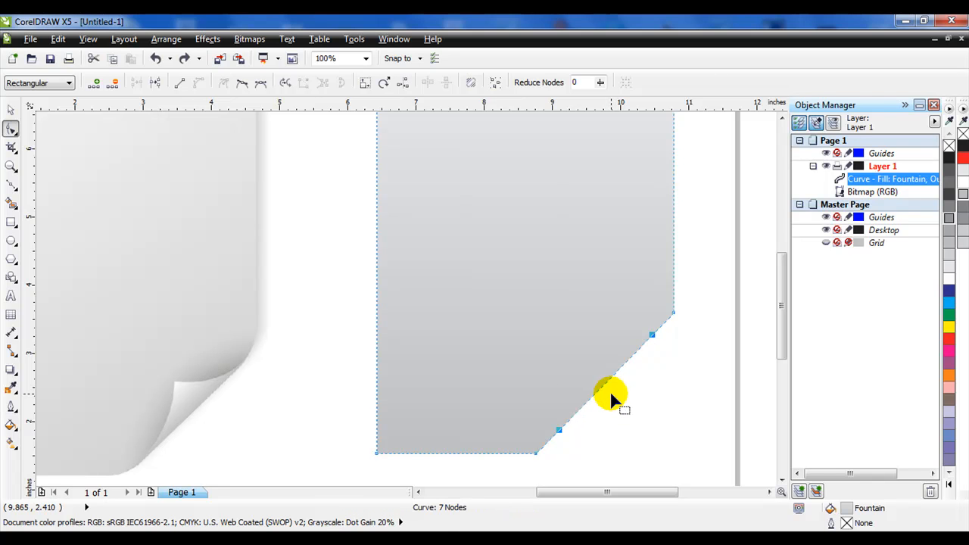
drag(559, 431, 568, 439)
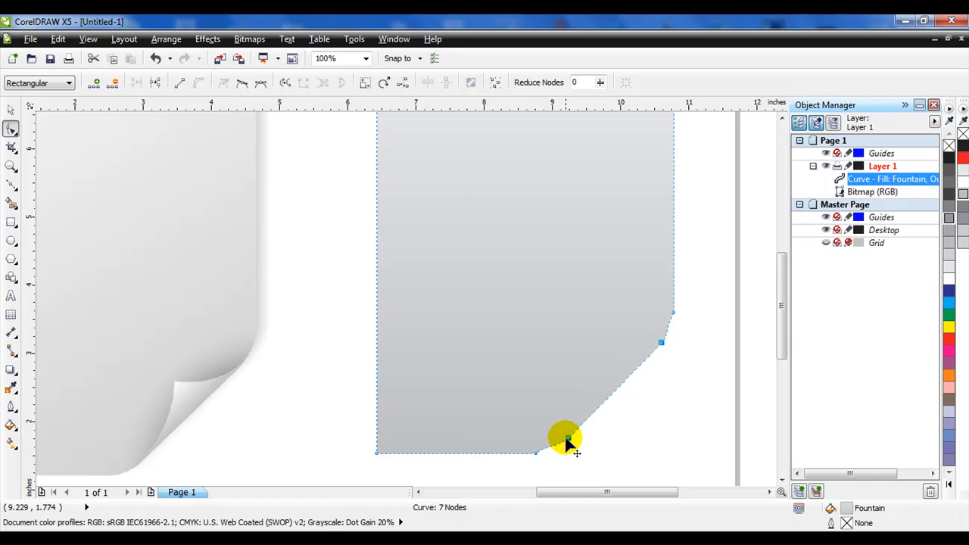
- Adjust the control handles at both ends of the cut corner to blend the curve smoothly into the straight edges
click(536, 454)
click(537, 454)
click(672, 316)
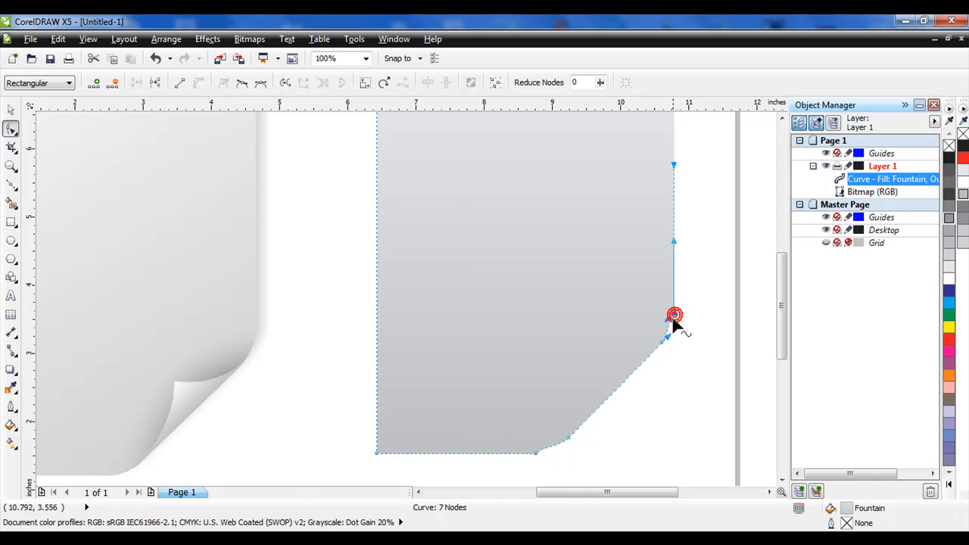
drag(667, 323, 672, 323)
click(536, 453)
drag(543, 451, 548, 453)
click(575, 457)
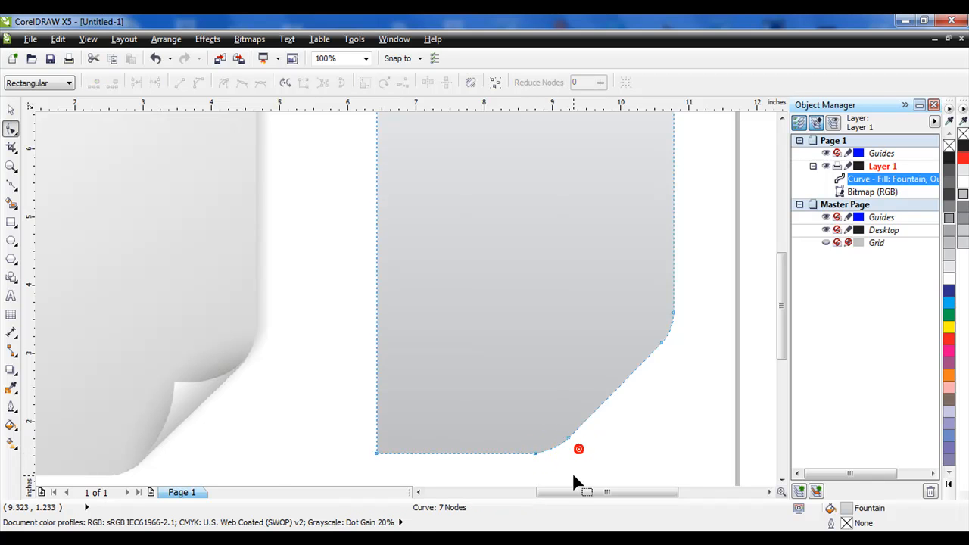
- Draw a closed curved flap shape over the cut corner with the Bezier tool
scroll(613, 428, down, 2)
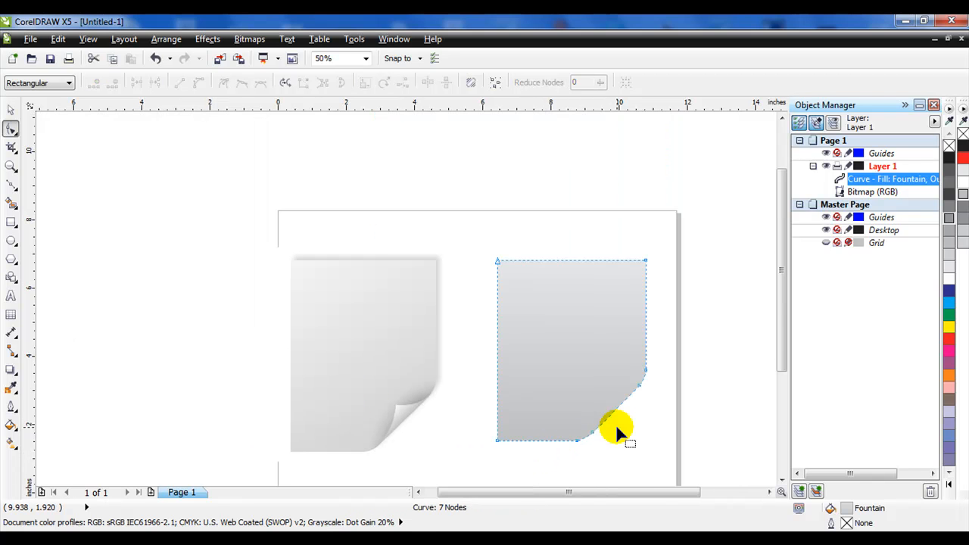
click(11, 184)
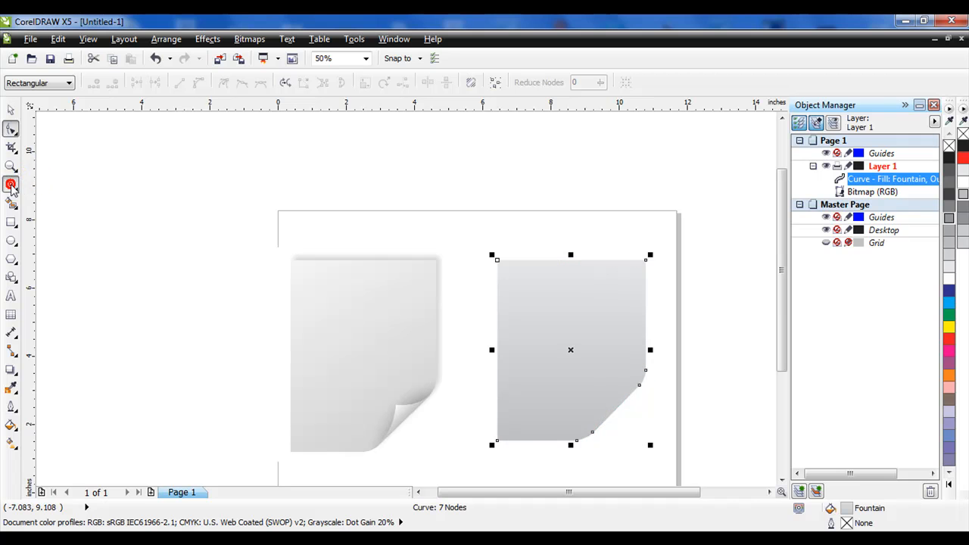
click(573, 444)
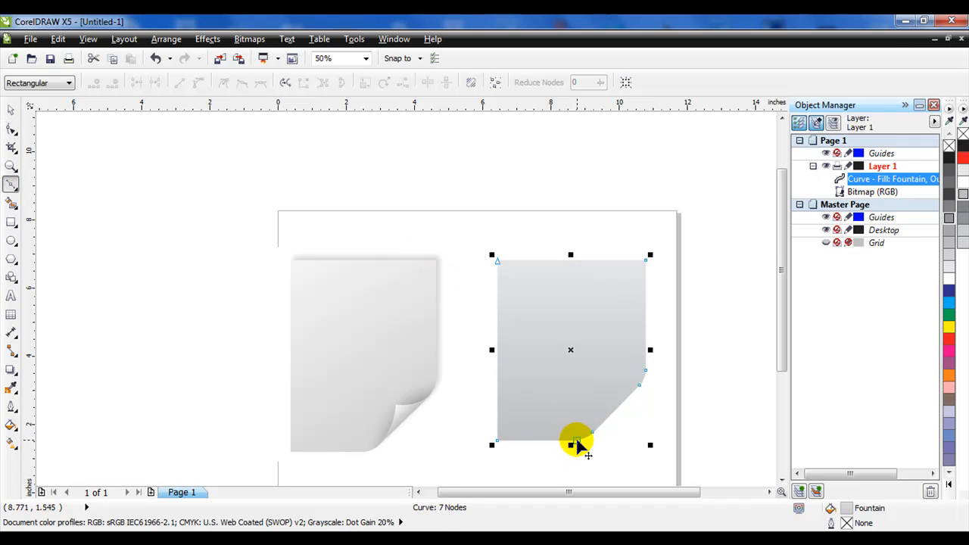
drag(580, 444, 599, 399)
double_click(598, 399)
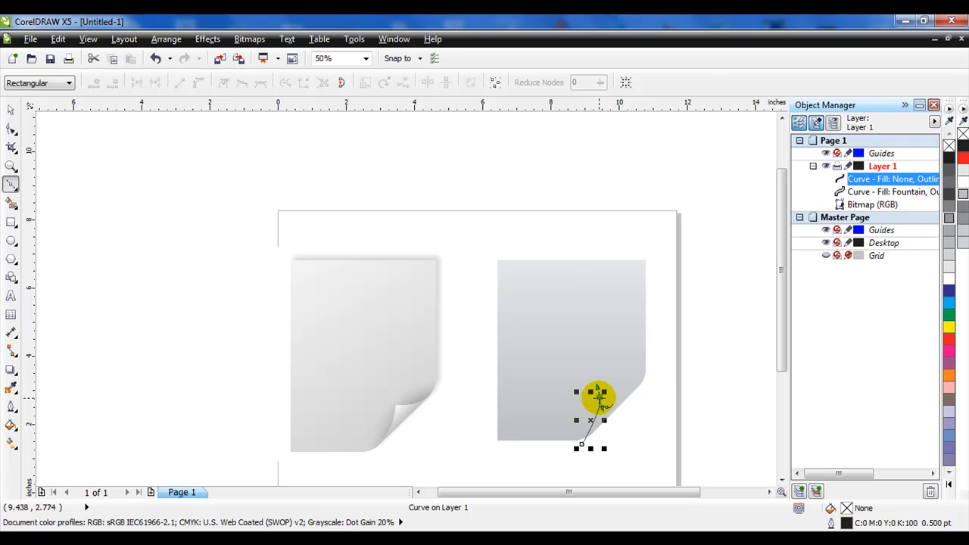
click(598, 394)
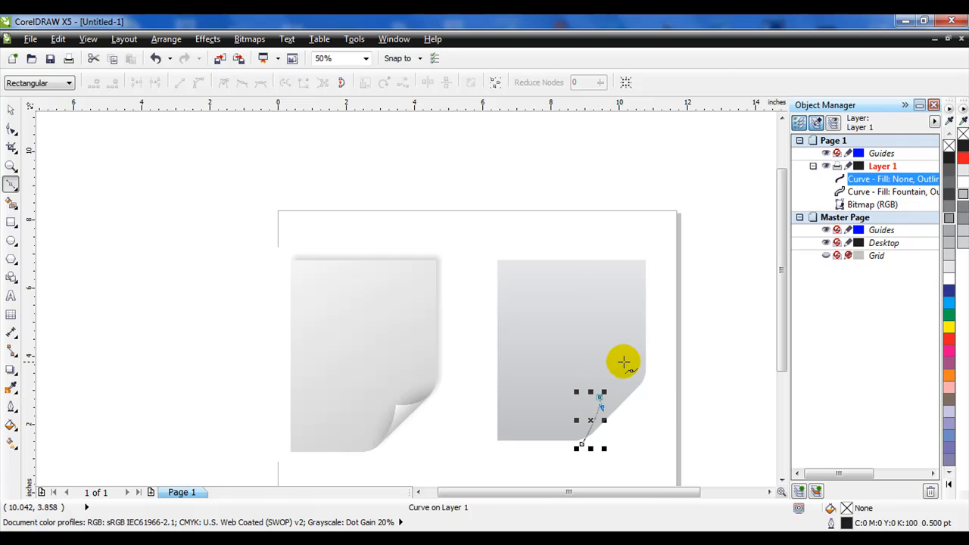
drag(655, 378, 675, 363)
drag(580, 448, 631, 471)
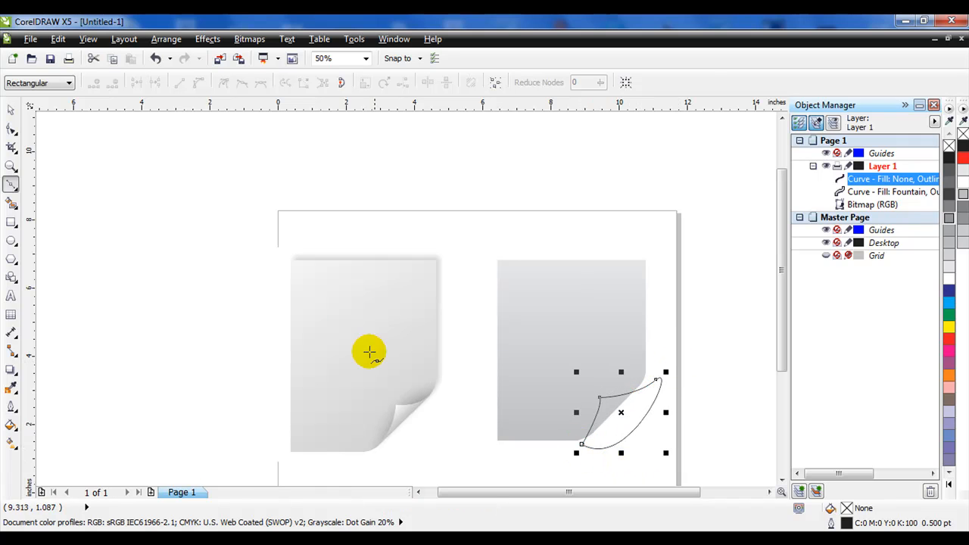
- Reshape the flap curve by moving its upper node and adjusting its handles, then deselect it
click(10, 132)
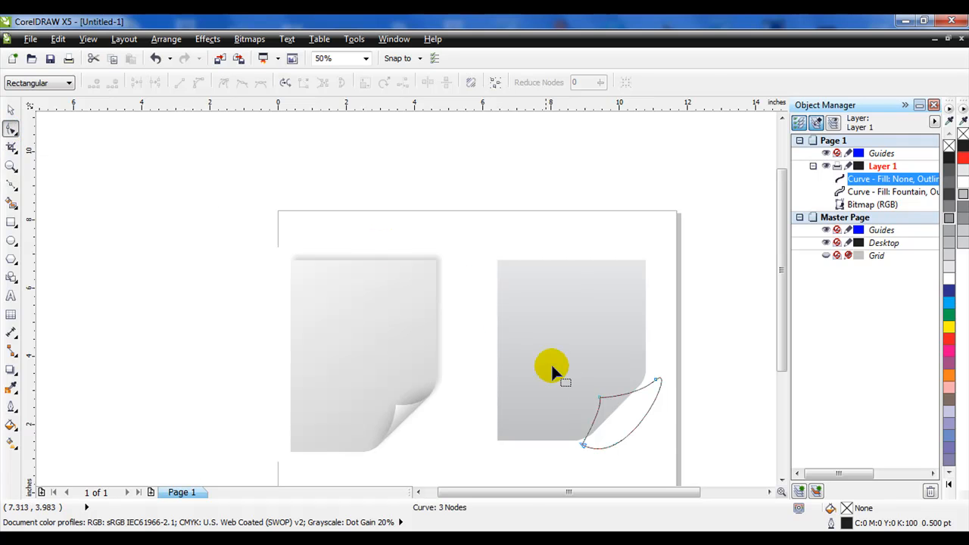
drag(598, 398, 602, 389)
click(655, 379)
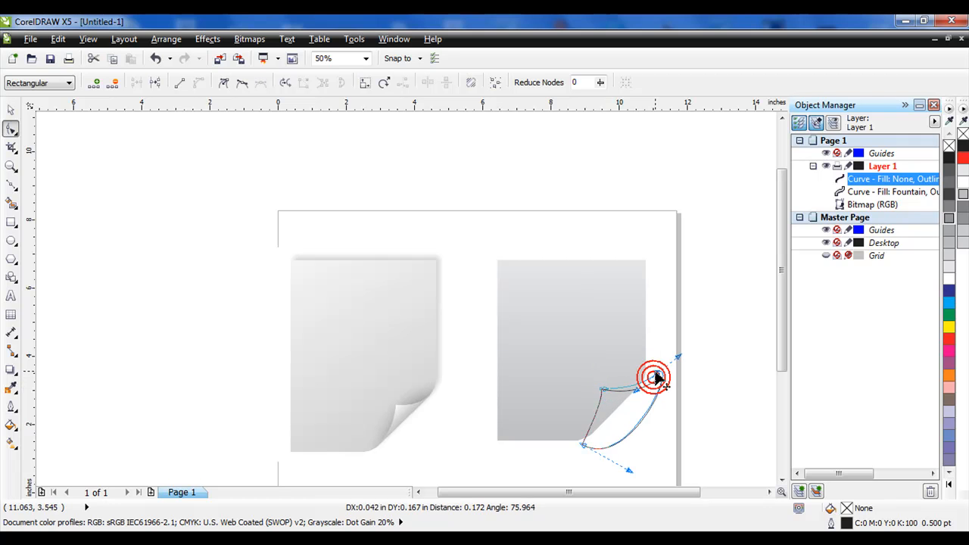
click(601, 391)
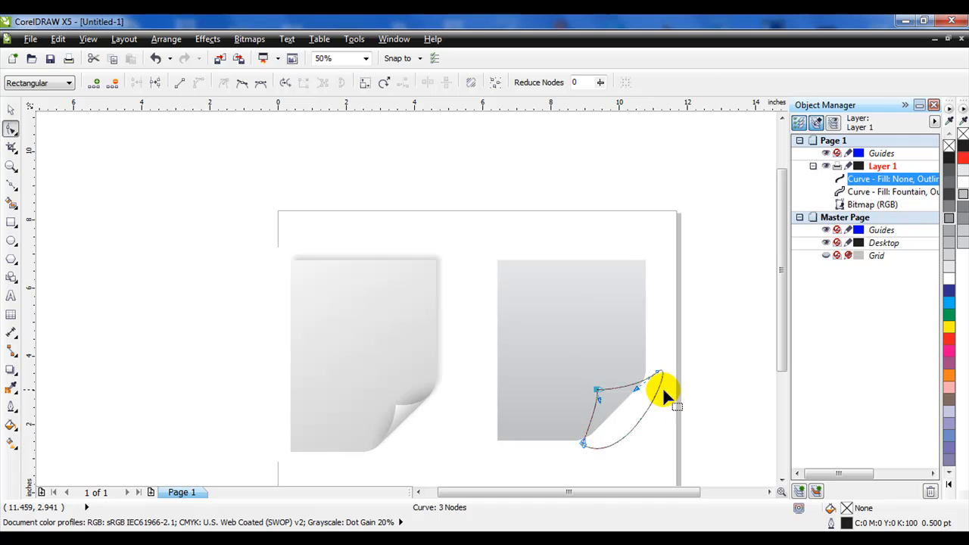
click(11, 109)
click(519, 147)
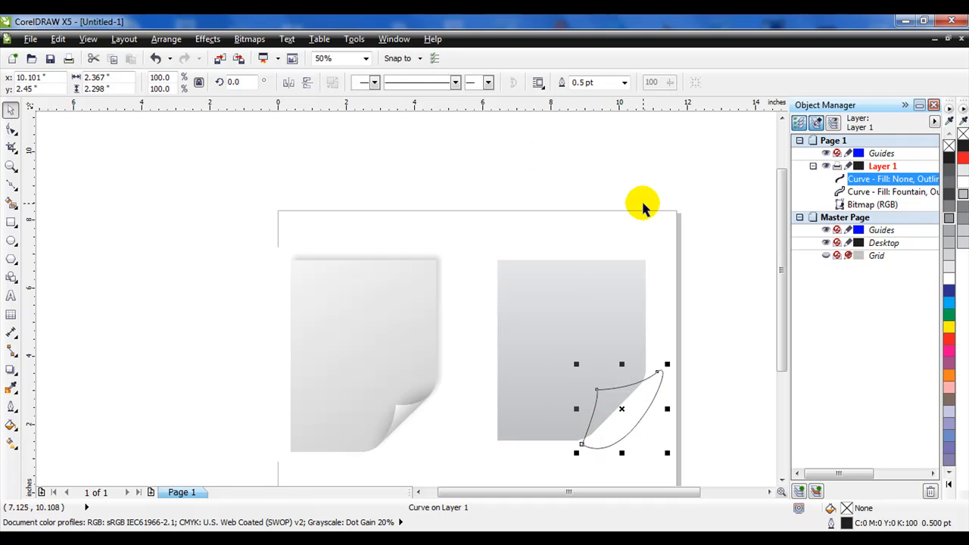
- Intersect the flap with the page shape and delete the original outlined flap curve
drag(531, 295, 681, 460)
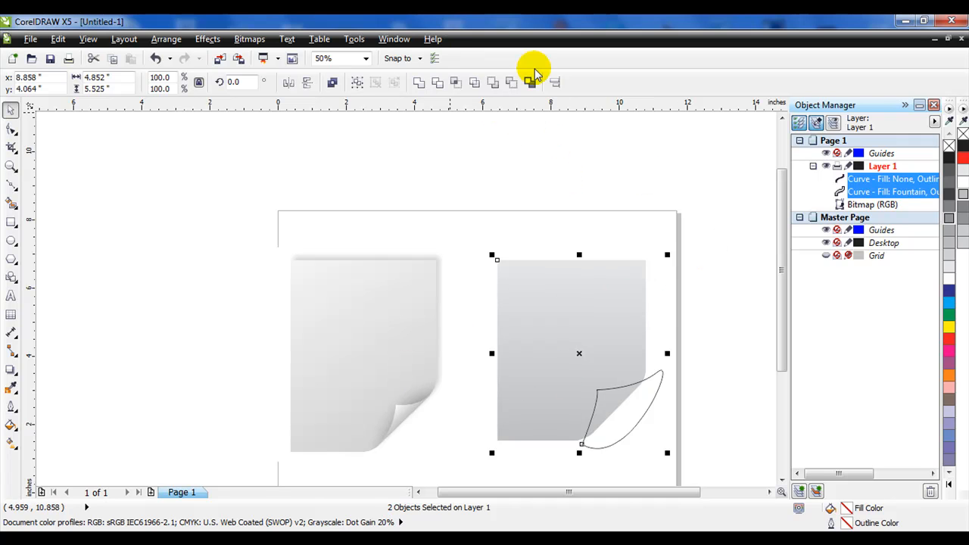
click(454, 83)
click(657, 379)
key(Delete)
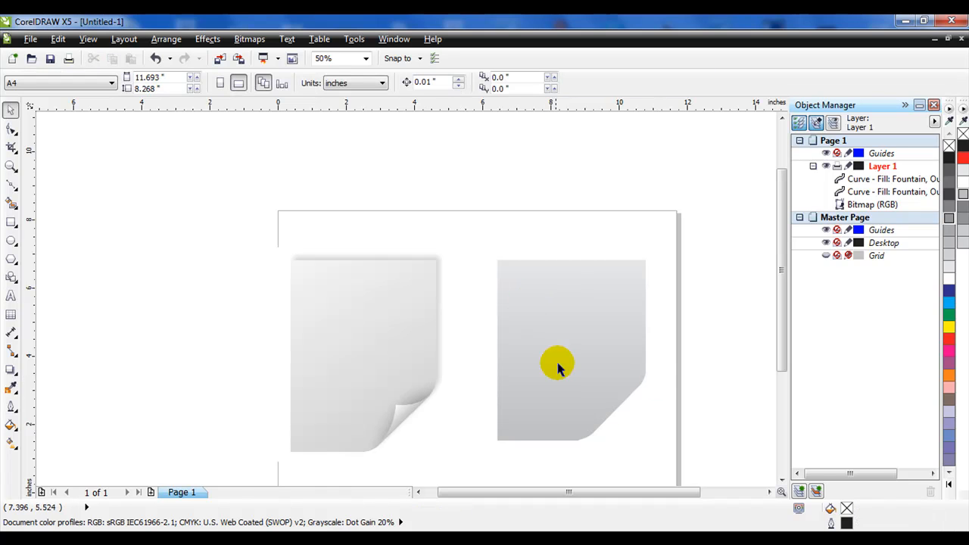
- Give the intersected flap a linear fountain fill running diagonally toward the corner, starting from white
click(863, 180)
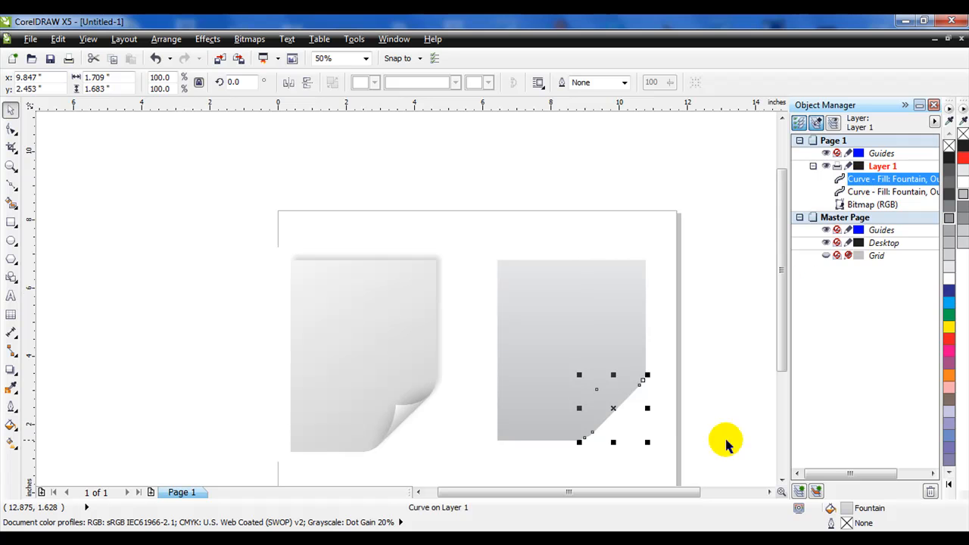
click(11, 447)
click(46, 442)
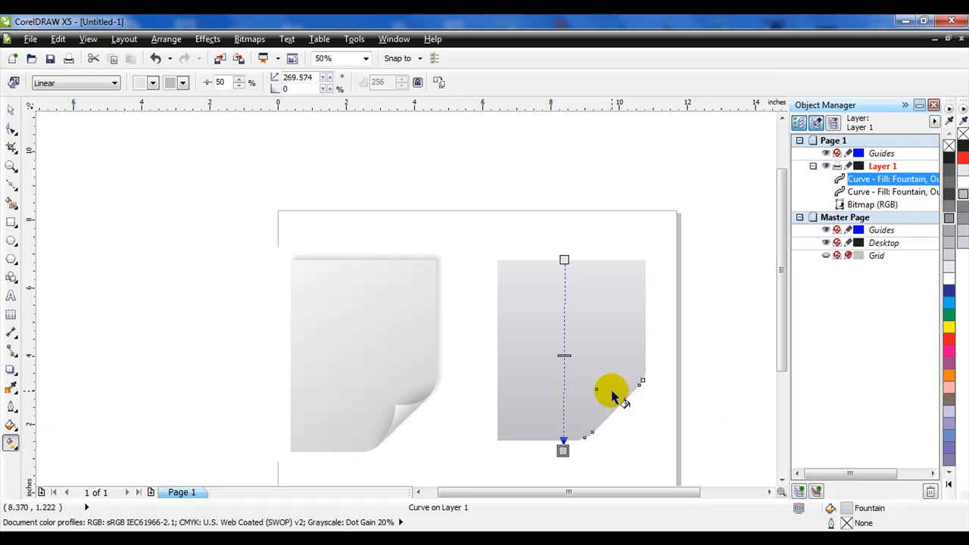
drag(596, 389, 623, 410)
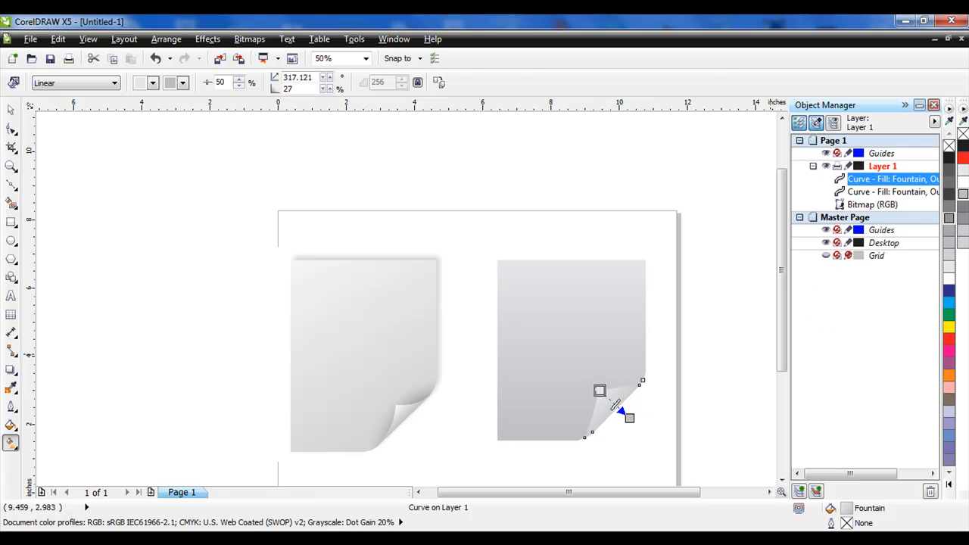
click(963, 183)
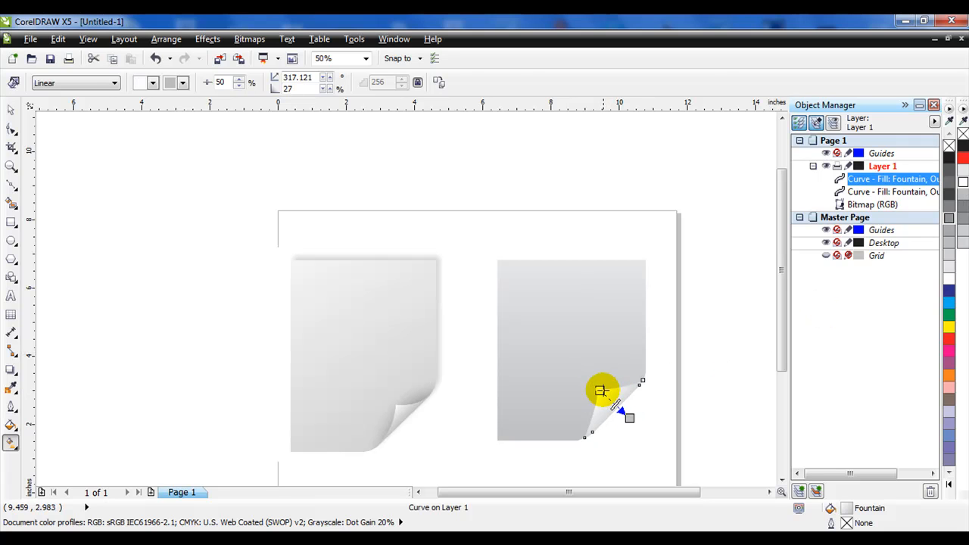
drag(595, 382, 596, 382)
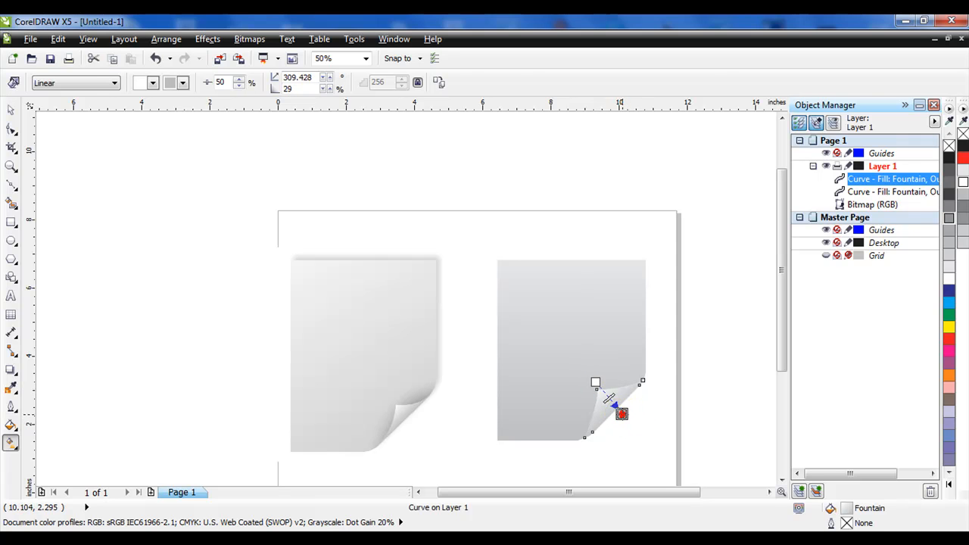
drag(622, 414, 623, 411)
click(659, 427)
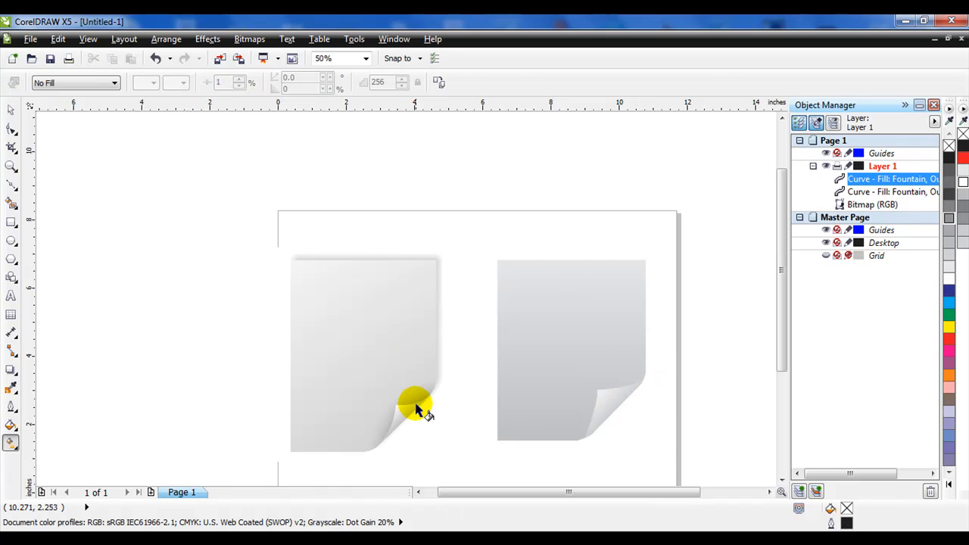
- Adjust the page's fountain fill by extending its start handle upward and moving the midpoint to 70%
click(550, 384)
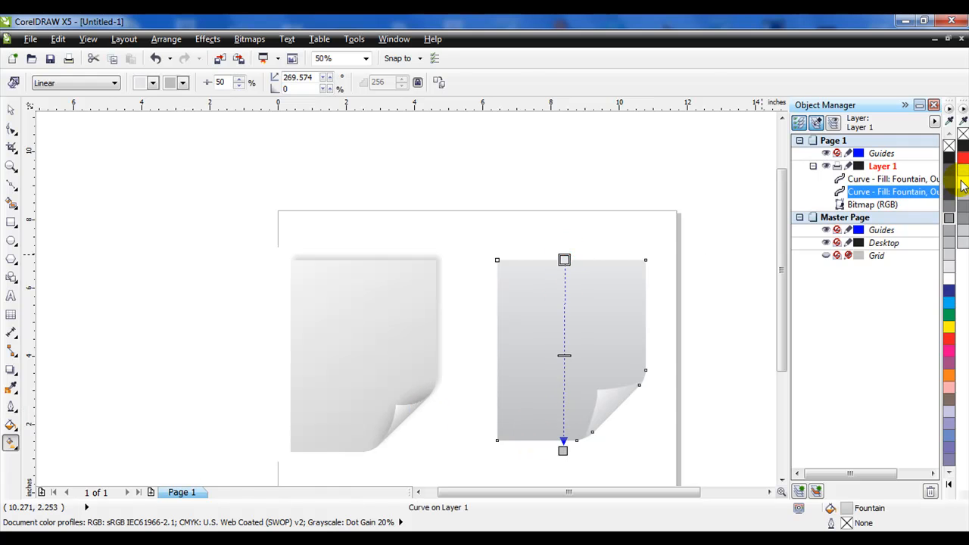
drag(564, 259, 565, 249)
drag(564, 348, 568, 392)
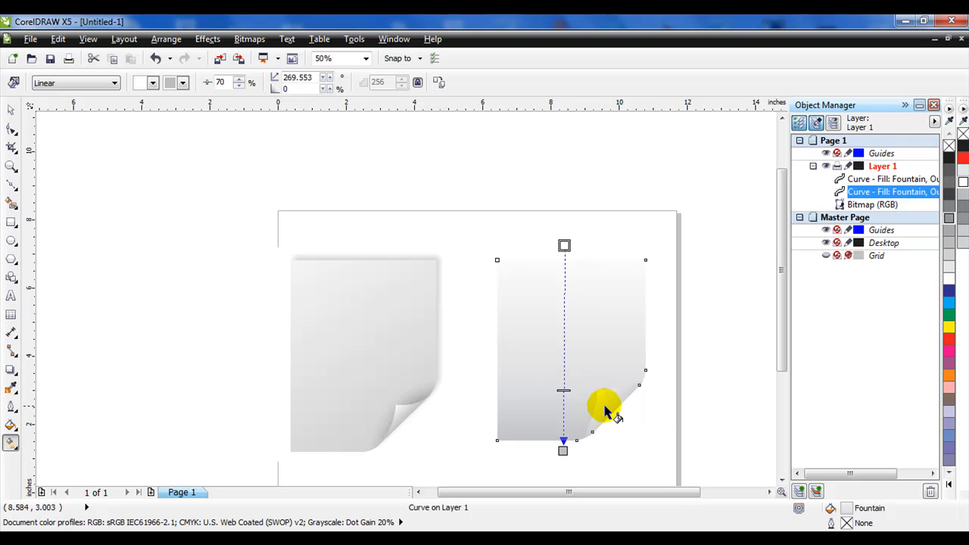
- Draw a closed lens-shaped curve across the corner with the Bezier tool, fill it white and remove its outline
click(11, 186)
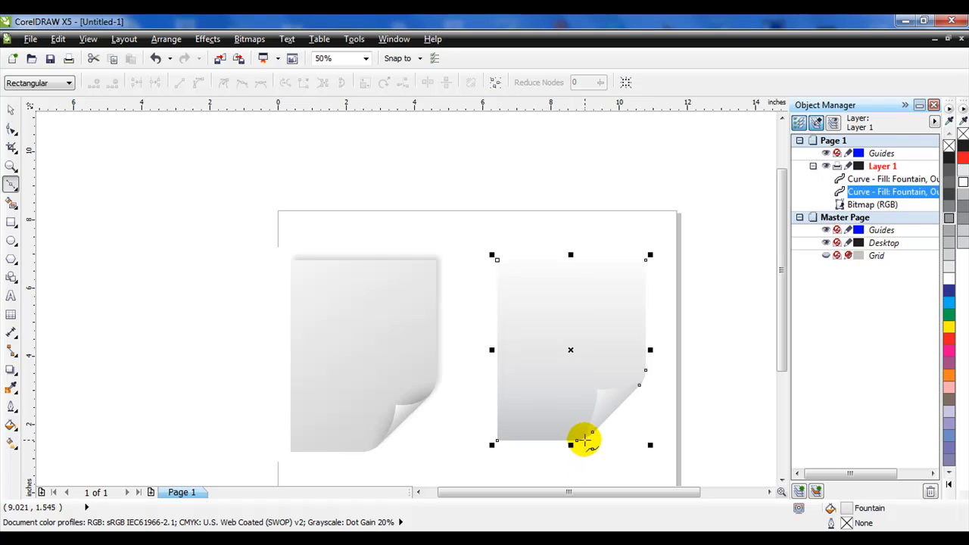
mouse_move(583, 447)
mouse_down()
mouse_move(598, 397)
mouse_move(625, 382)
mouse_move(673, 390)
mouse_up()
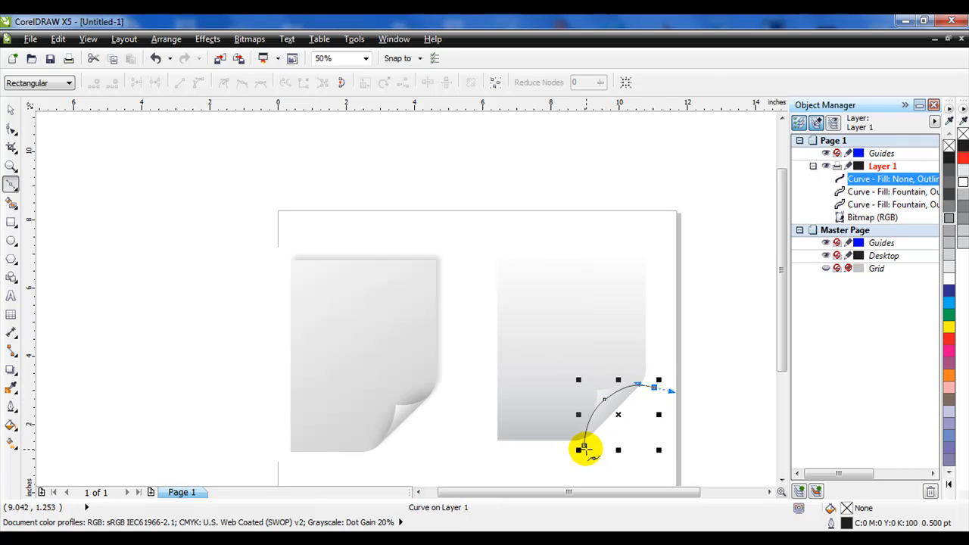
drag(584, 446, 545, 432)
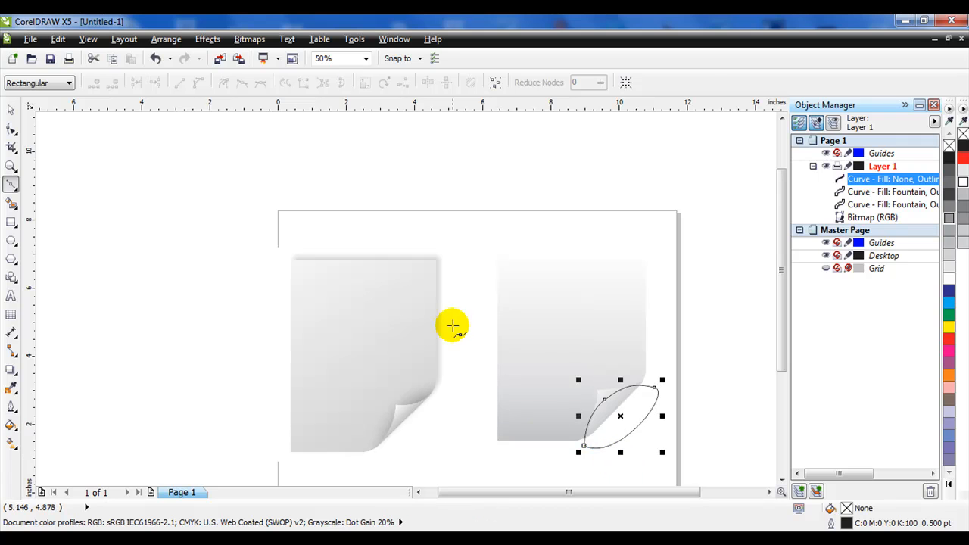
click(964, 180)
right_click(961, 133)
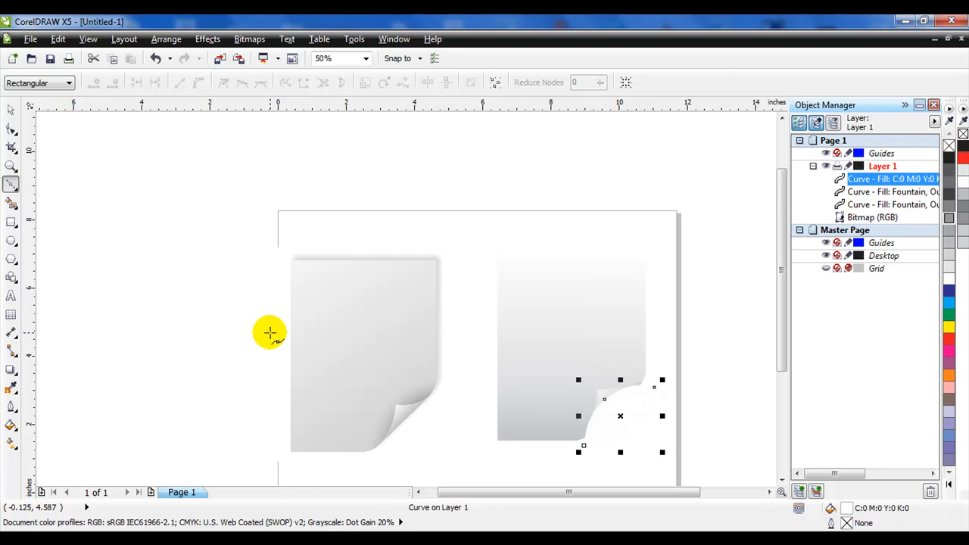
- Add a drop shadow to the white lens shape with opacity 17 and feathering 19
click(13, 370)
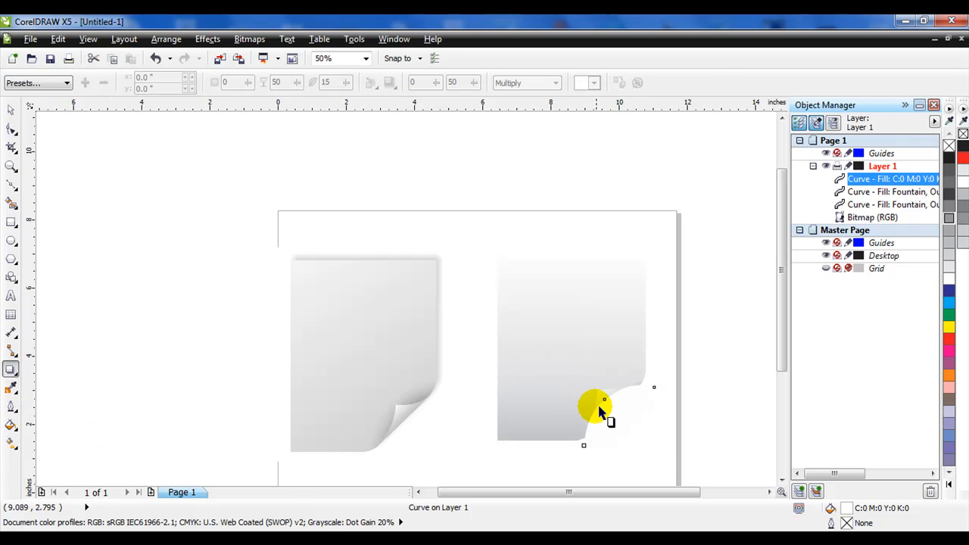
mouse_move(598, 397)
mouse_down()
mouse_move(608, 407)
mouse_move(590, 382)
mouse_up()
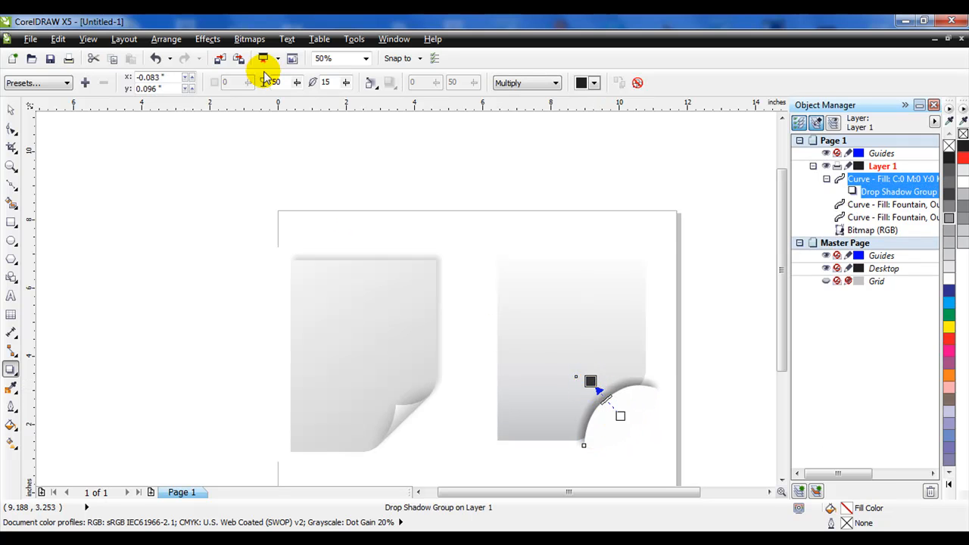
click(346, 82)
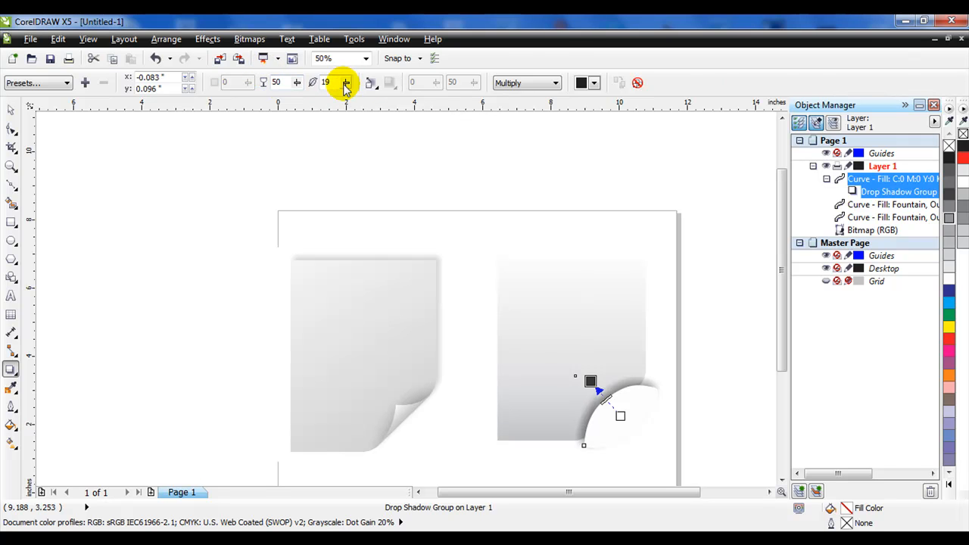
drag(298, 83, 290, 85)
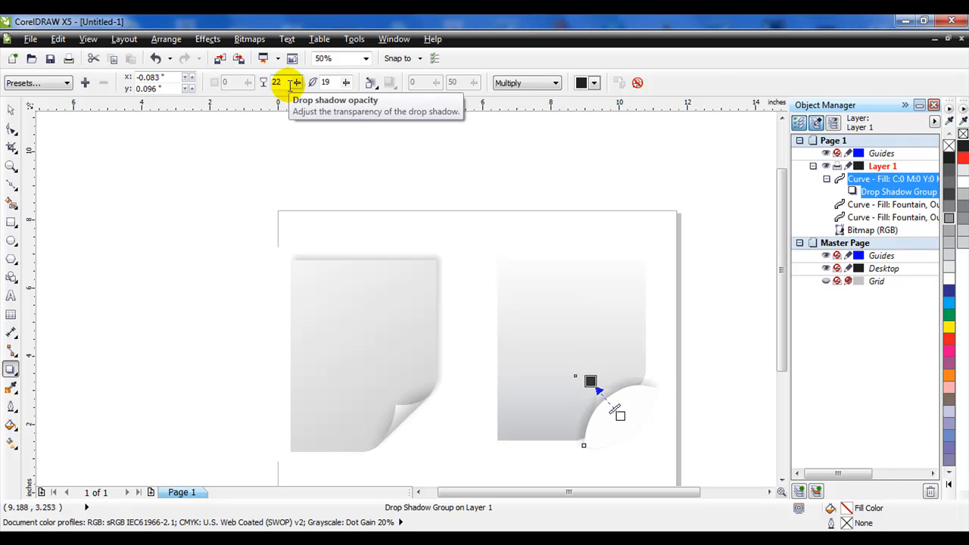
drag(294, 88, 296, 85)
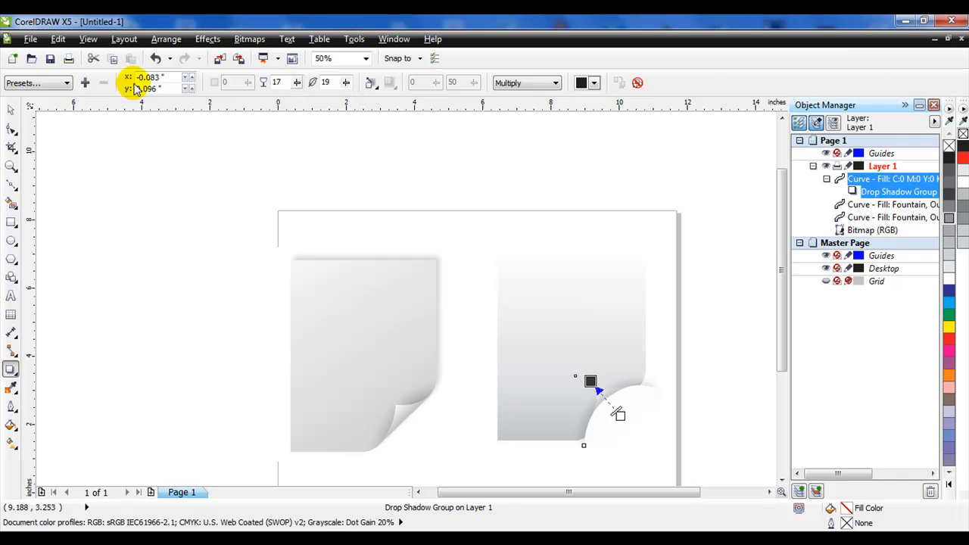
- PowerClip the shadowed lens shape inside the page shape
click(10, 108)
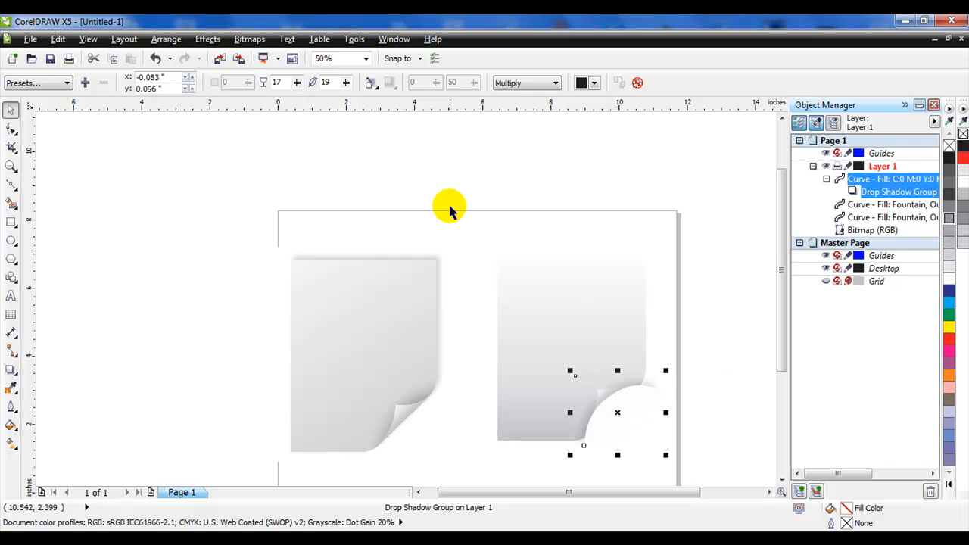
click(217, 41)
mouse_move(288, 239)
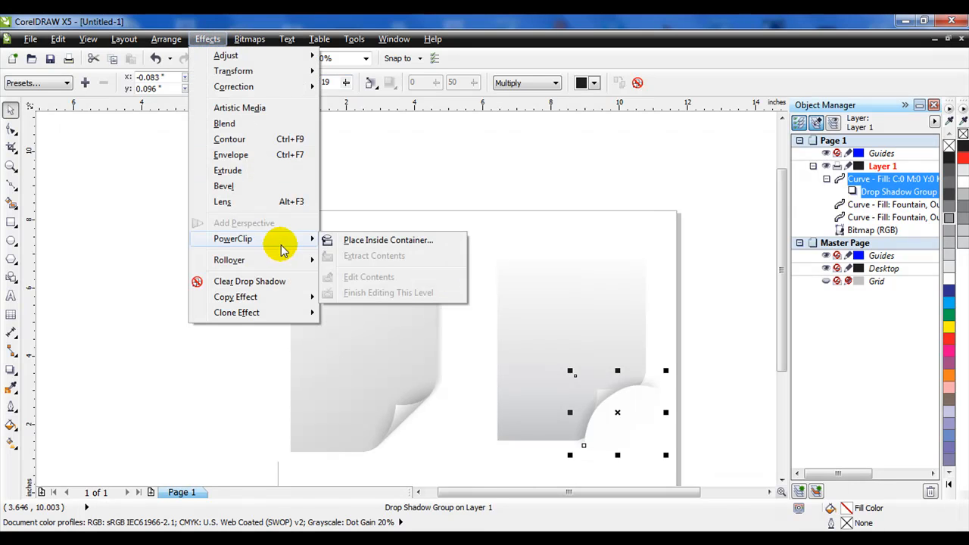
click(346, 243)
click(575, 318)
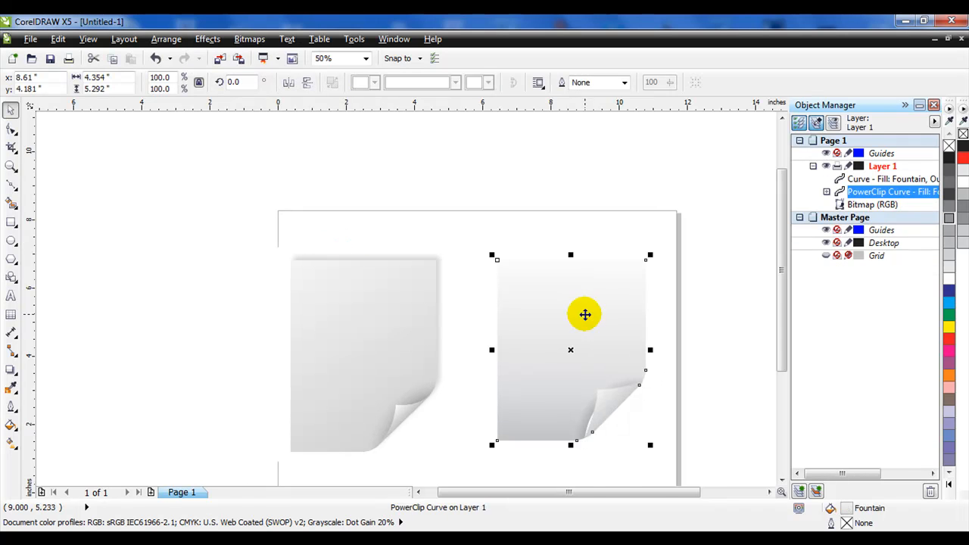
- Zoom into the corner and open the PowerClip contents for editing
scroll(619, 451, up, 3)
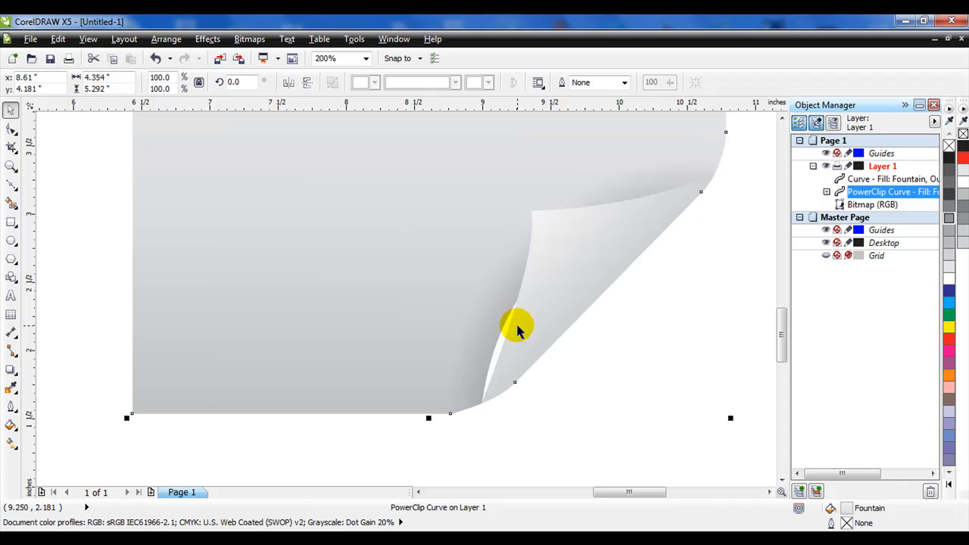
right_click(417, 237)
click(454, 39)
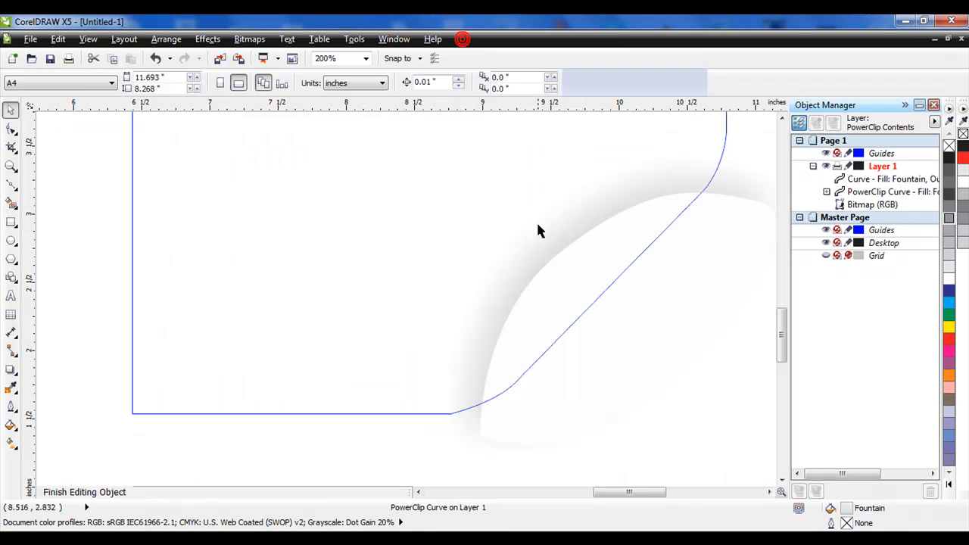
click(552, 304)
click(950, 145)
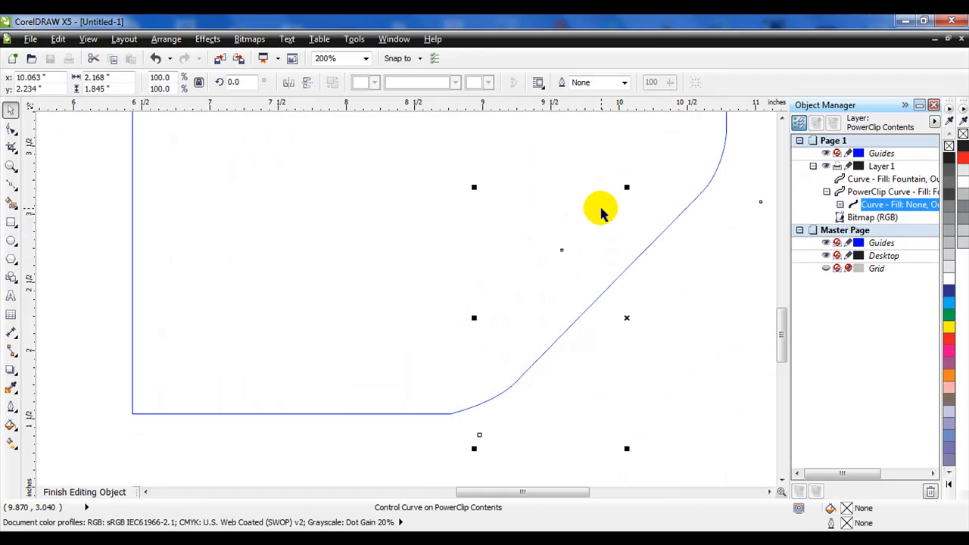
key(ctrl+z)
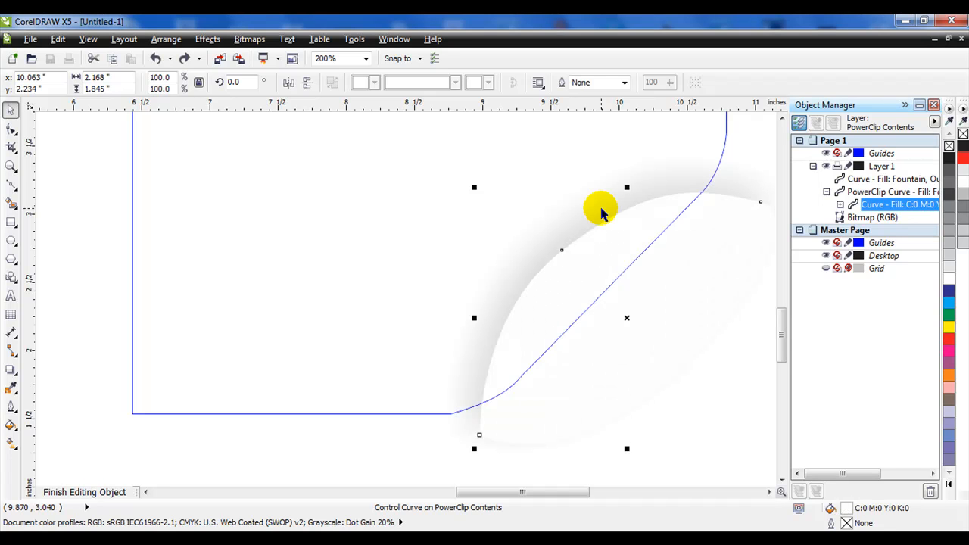
- Break the drop shadow group apart, delete the white lens shape keeping only its shadow, and finish editing
click(840, 205)
right_click(898, 218)
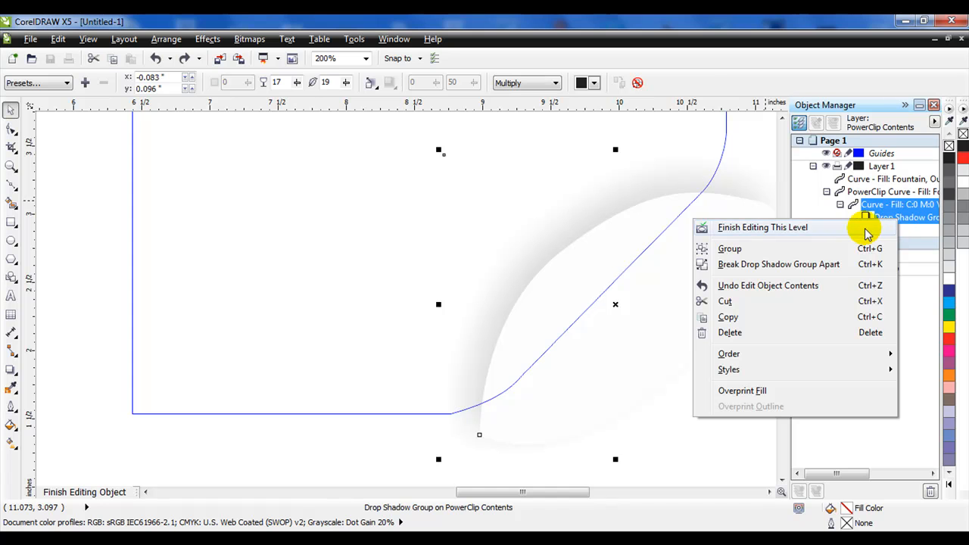
click(832, 266)
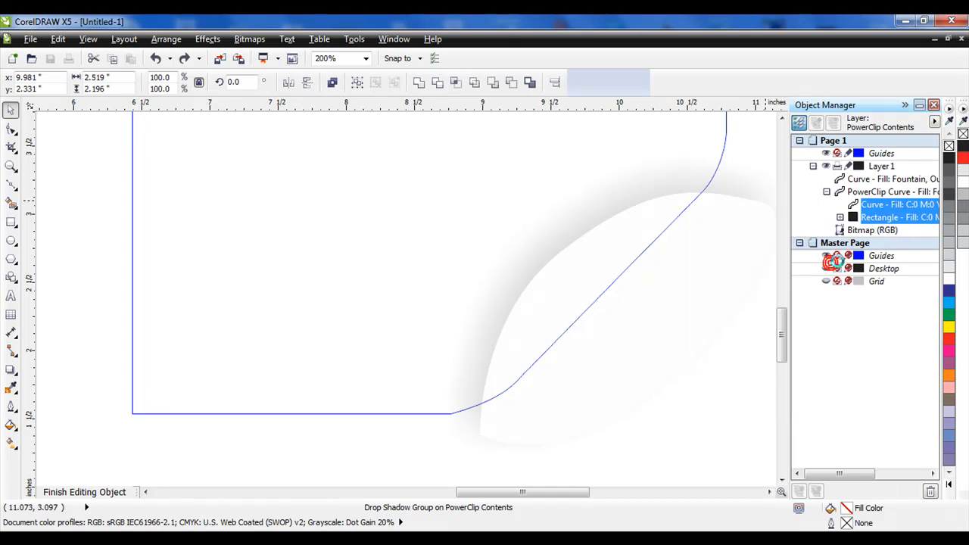
click(895, 204)
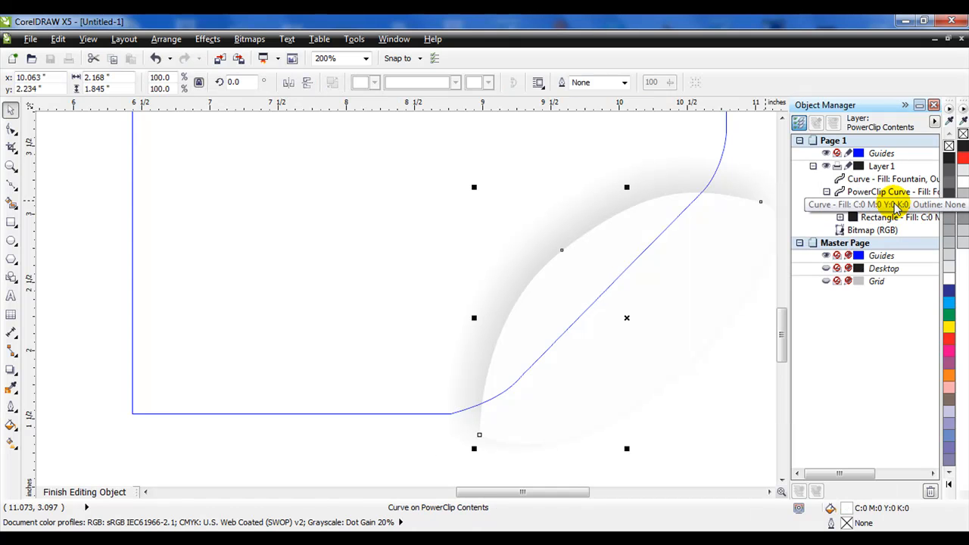
key(Delete)
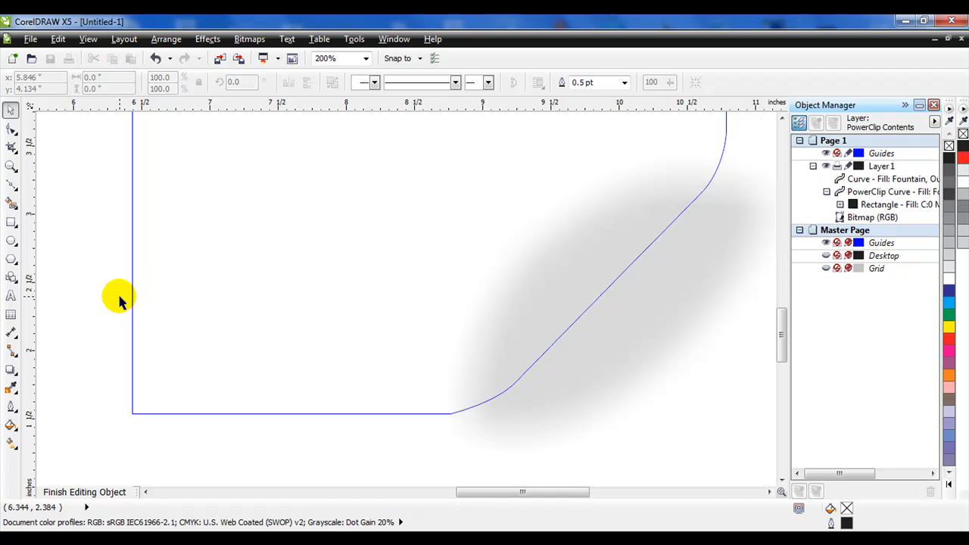
click(85, 493)
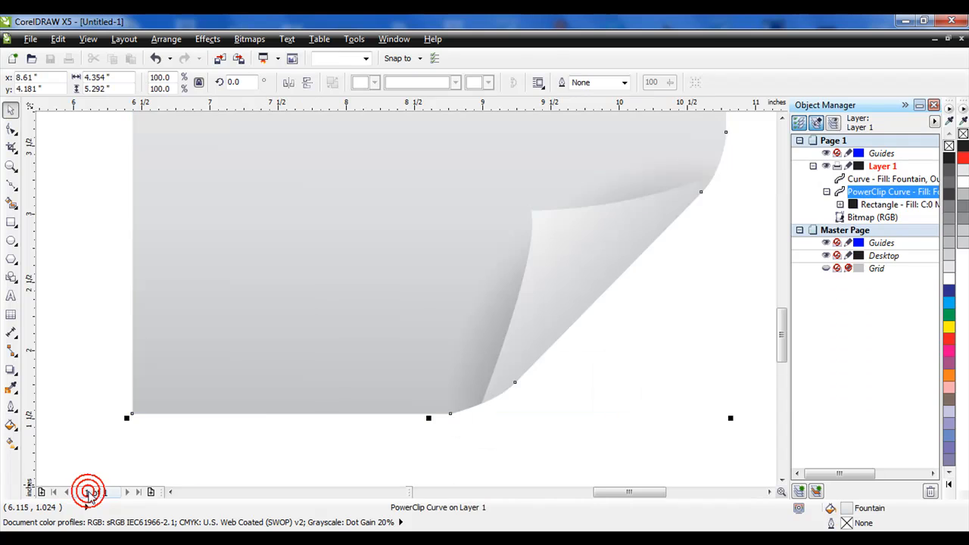
scroll(333, 385, down, 2)
click(625, 376)
scroll(445, 362, down, 3)
scroll(448, 365, up, 2)
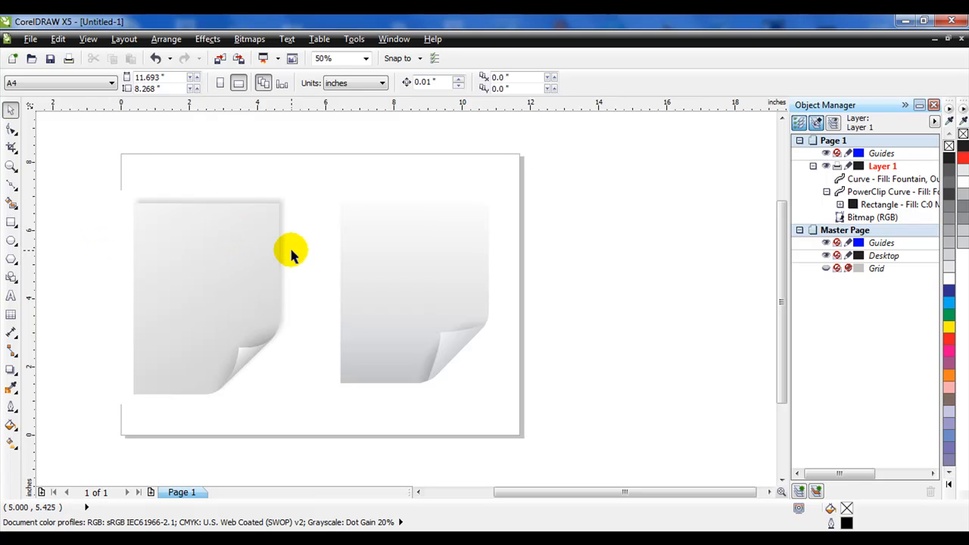
- Add a drop shadow to the page shape, extending it toward the top-right corner
scroll(138, 201, up, 2)
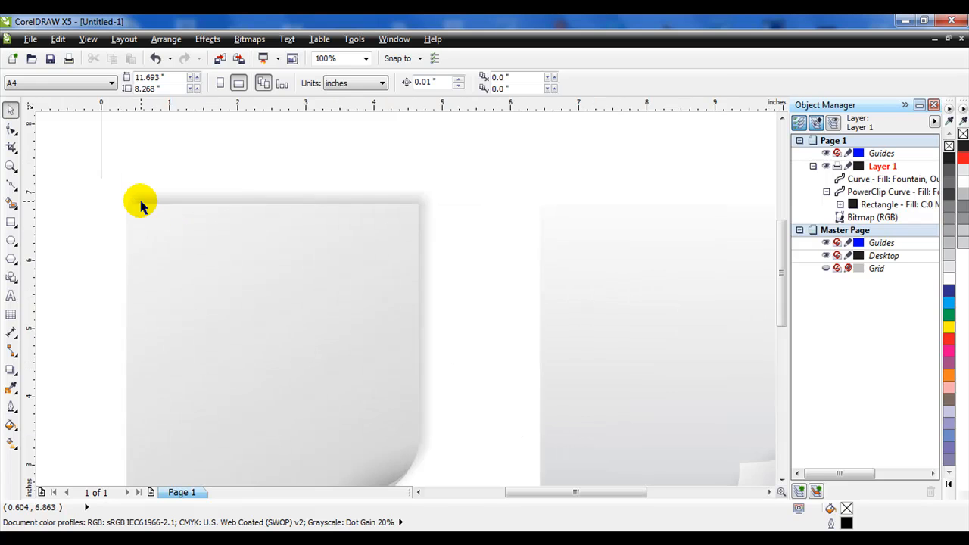
scroll(194, 208, down, 3)
scroll(333, 205, up, 2)
click(307, 267)
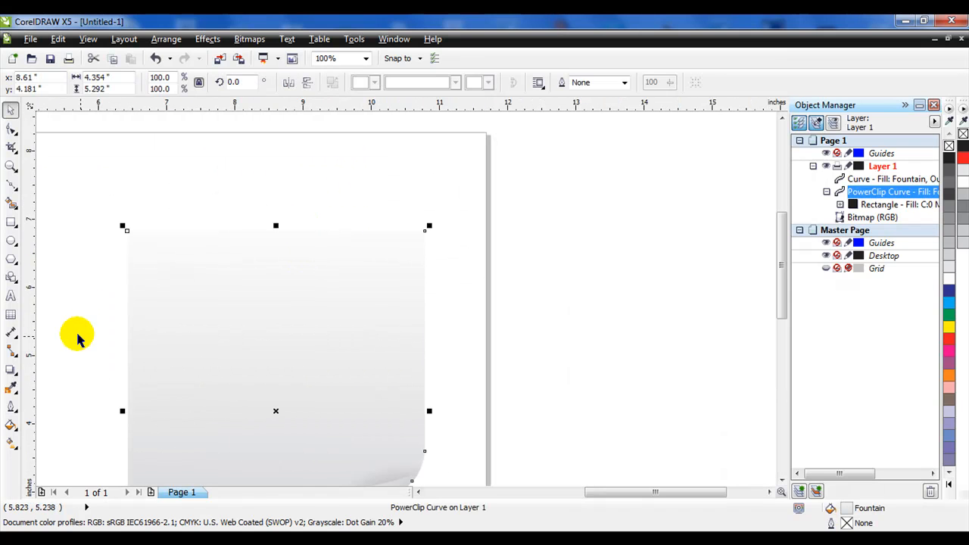
click(12, 366)
drag(338, 258, 342, 244)
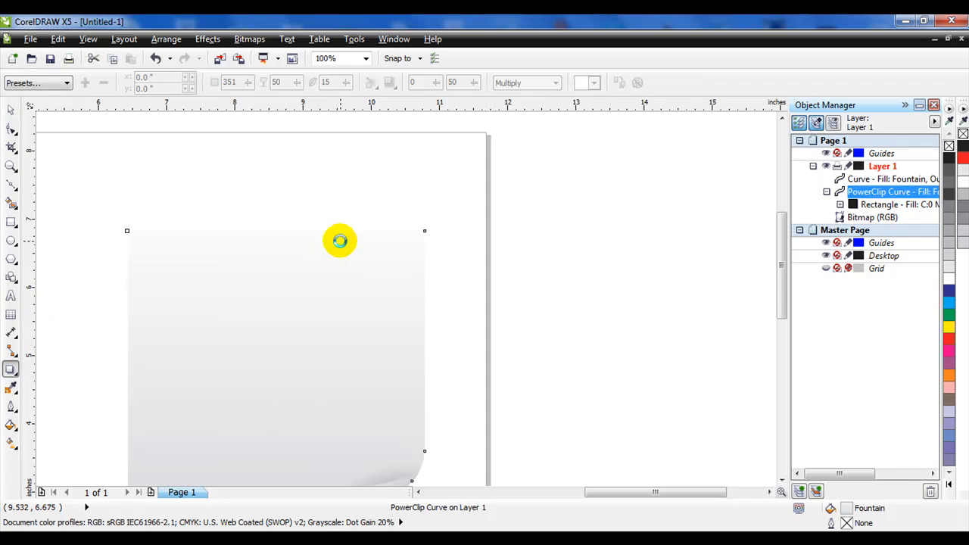
key(ctrl+z)
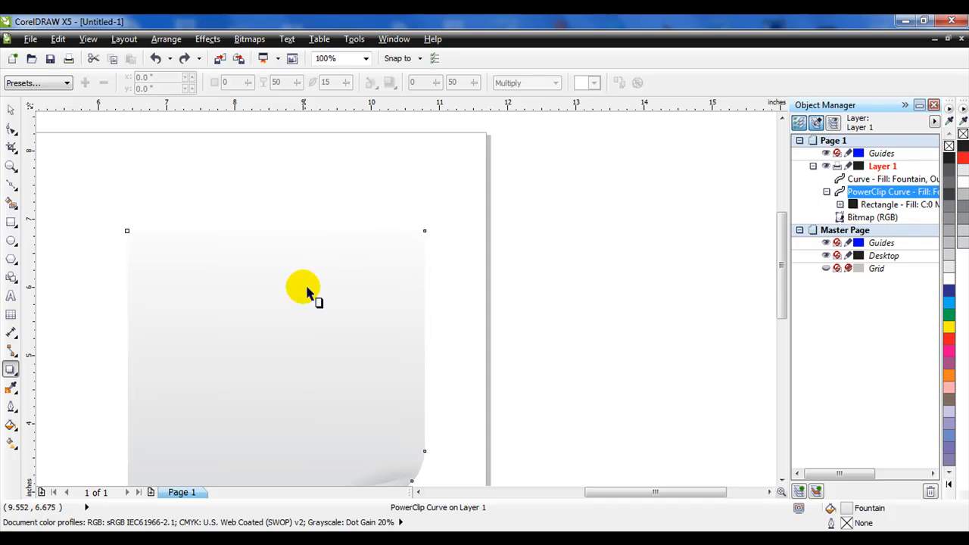
drag(283, 380, 428, 236)
scroll(435, 267, down, 1)
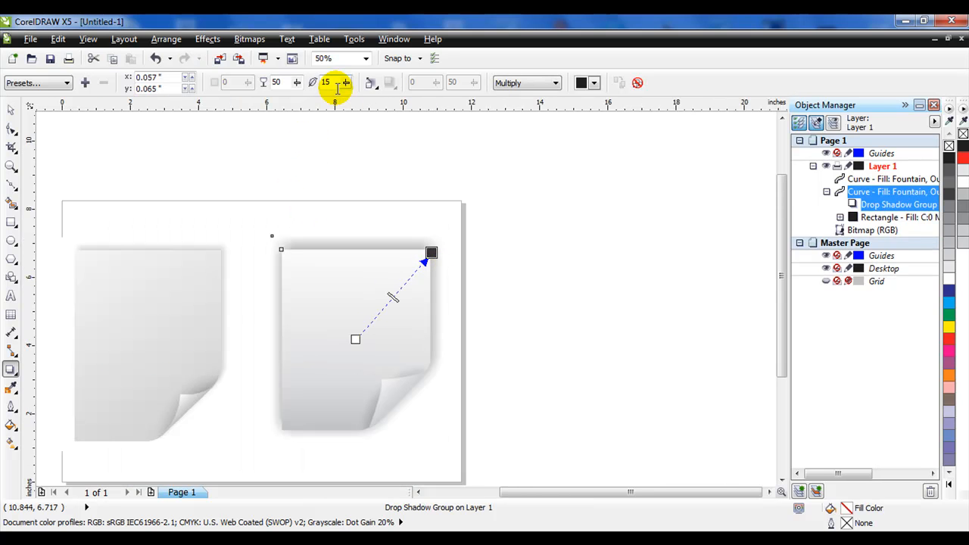
- Set the page shadow's opacity to 16 and feathering to 8, and offset it slightly down and right
drag(295, 84, 275, 82)
drag(347, 82, 341, 86)
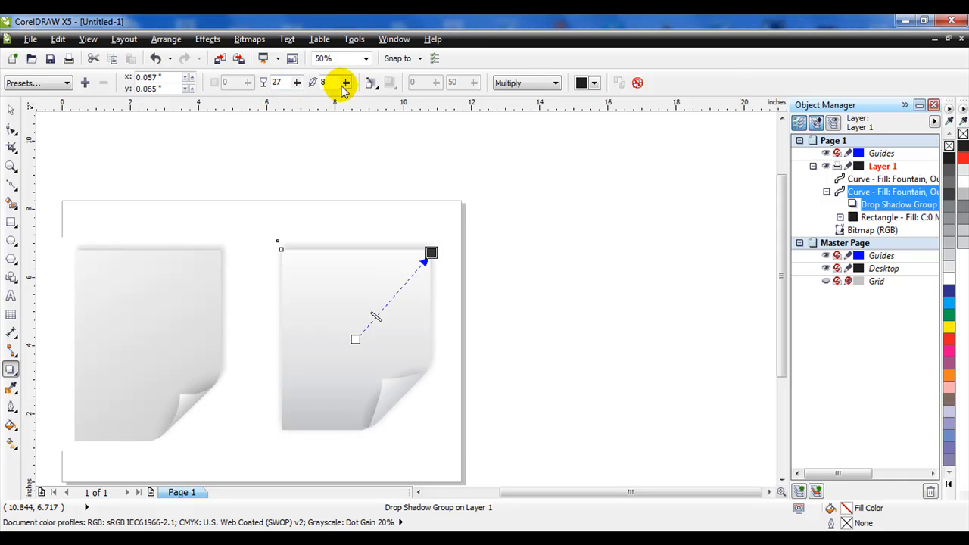
drag(432, 253, 433, 260)
drag(433, 262, 433, 265)
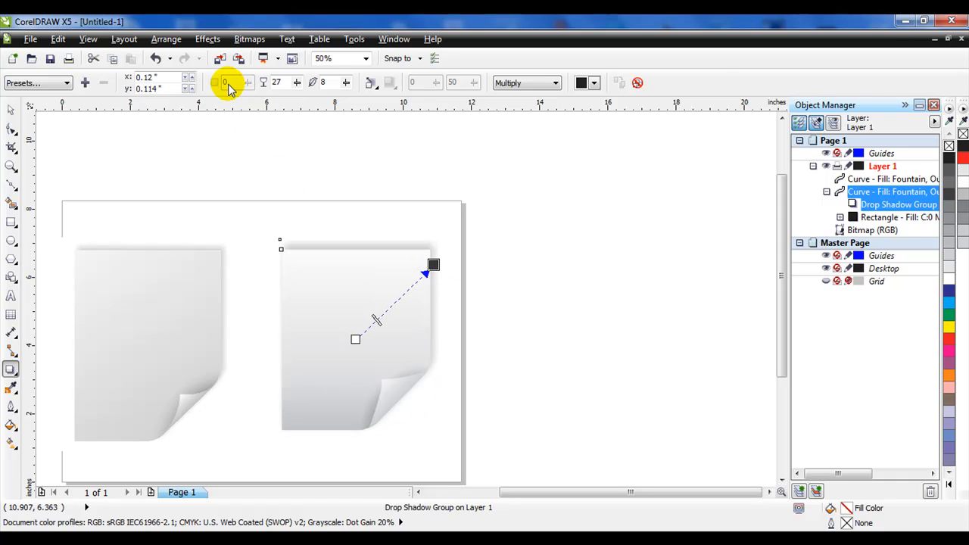
drag(297, 84, 284, 85)
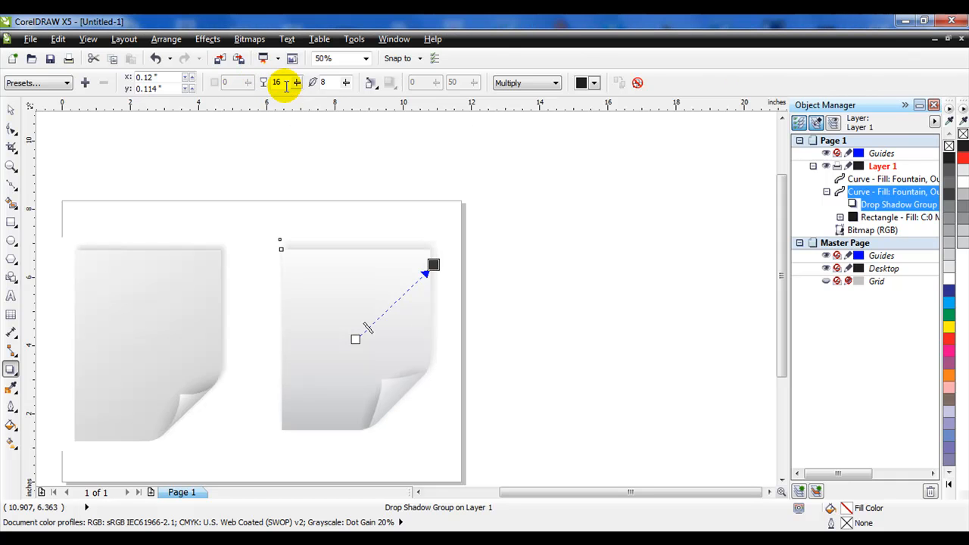
click(14, 115)
click(202, 116)
- Change the page's fountain fill to red at the top fading to black at the bottom
scroll(458, 410, down, 2)
scroll(413, 419, up, 1)
scroll(413, 420, up, 1)
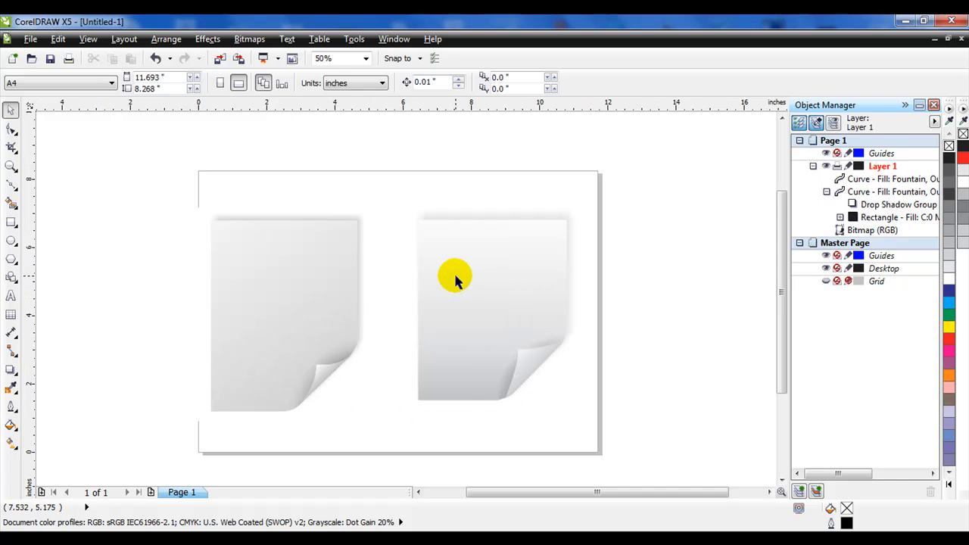
click(512, 253)
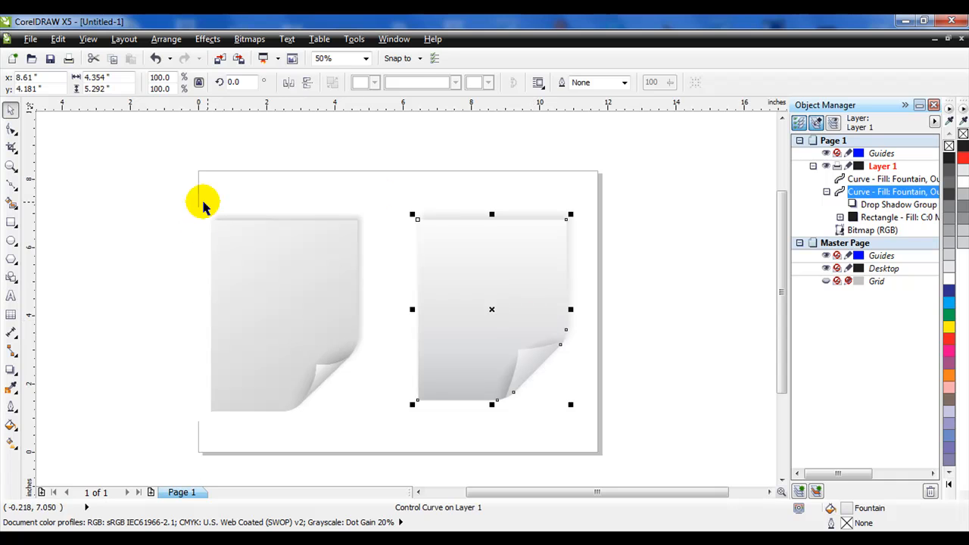
click(472, 181)
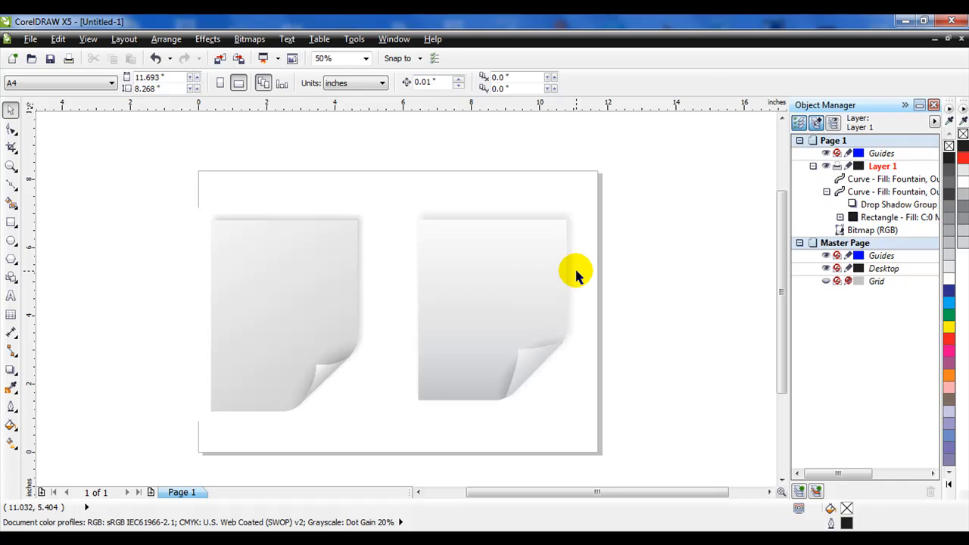
click(513, 298)
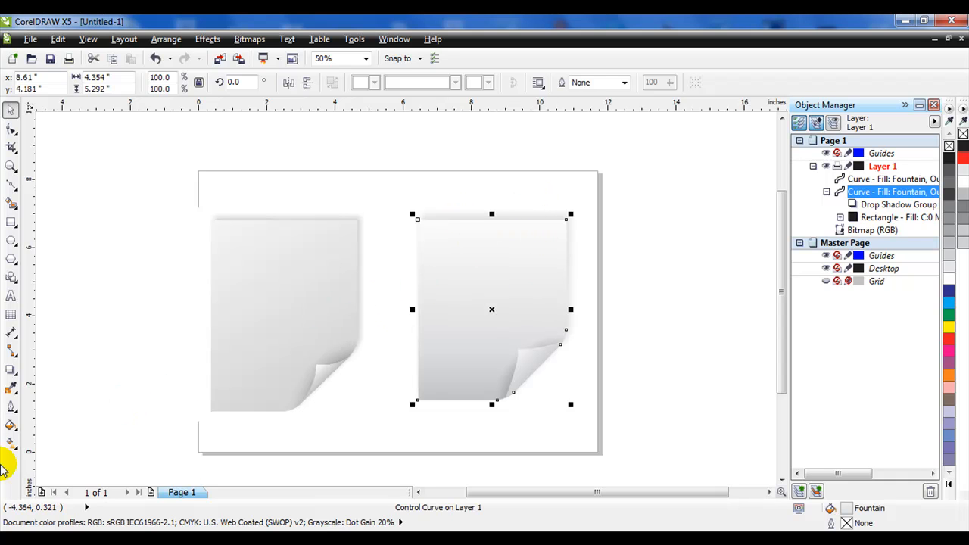
click(12, 443)
click(12, 443)
click(37, 446)
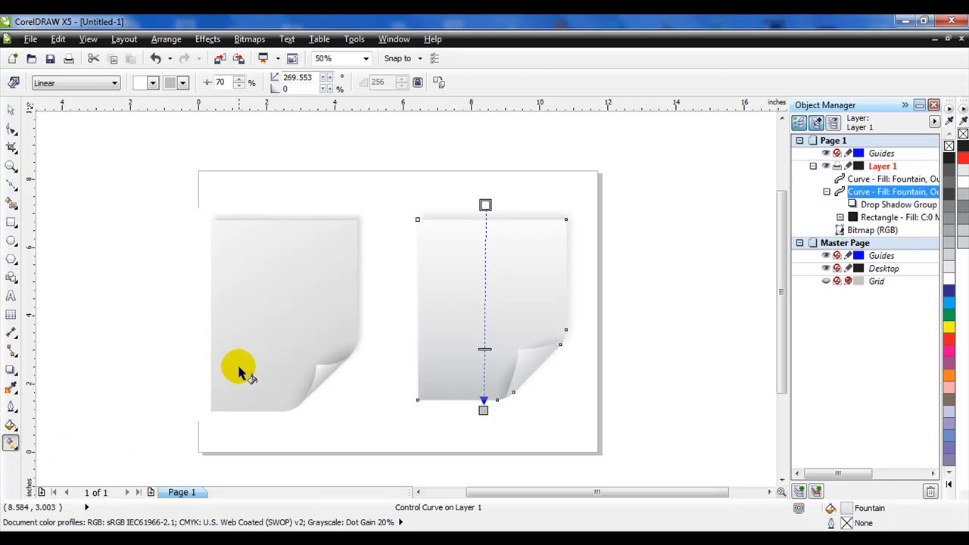
click(485, 205)
click(948, 338)
click(483, 407)
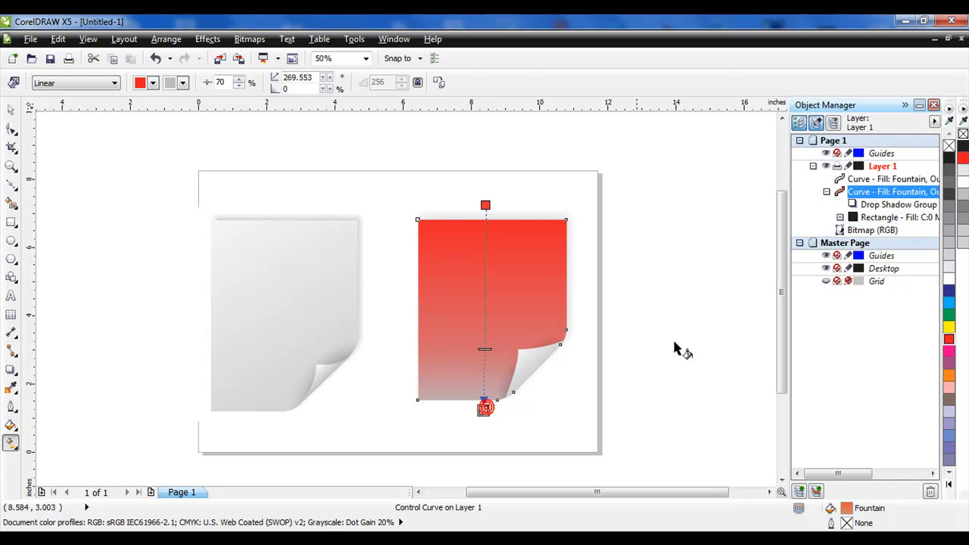
click(950, 159)
- Recolor the curled corner's fountain fill with red and black end colors
click(528, 352)
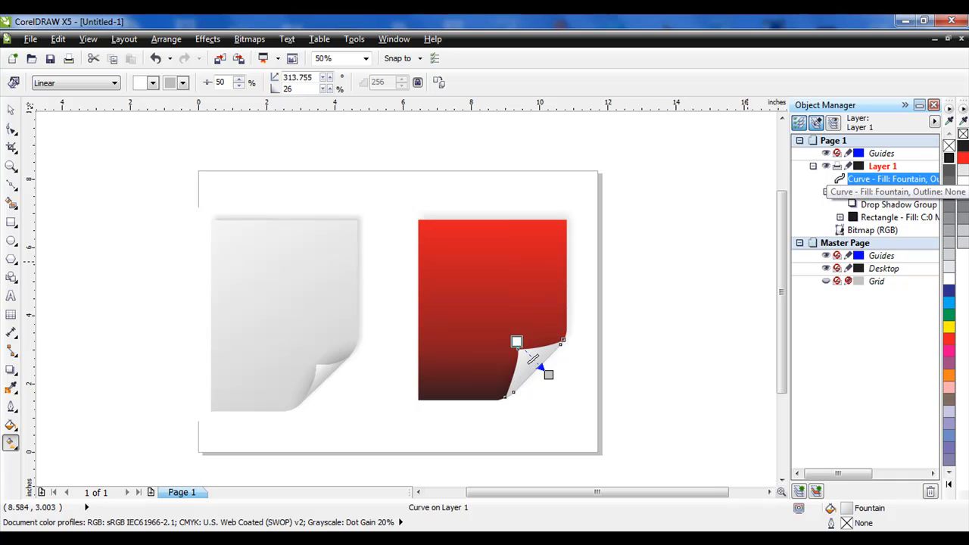
click(962, 159)
click(550, 374)
click(949, 157)
click(691, 213)
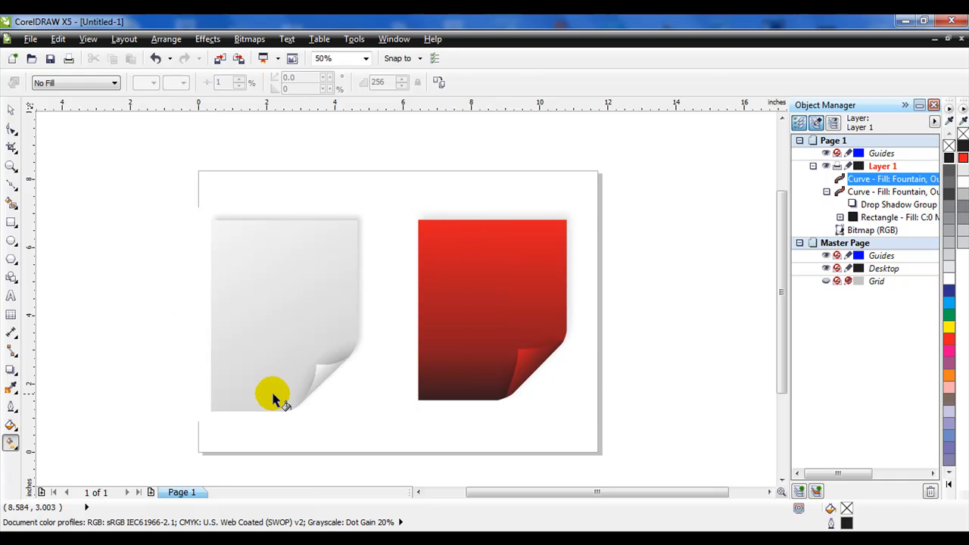
drag(297, 409, 378, 335)
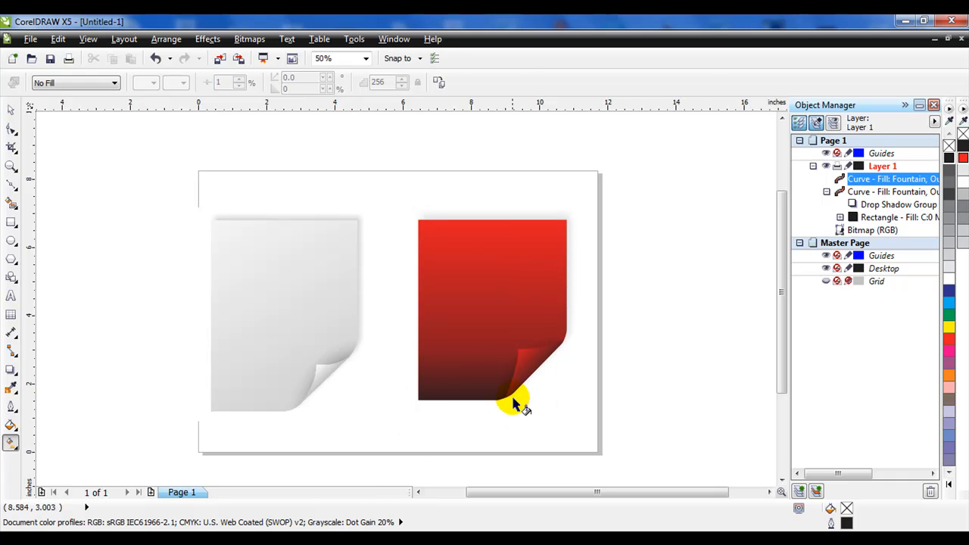
drag(498, 407, 569, 332)
drag(535, 404, 515, 381)
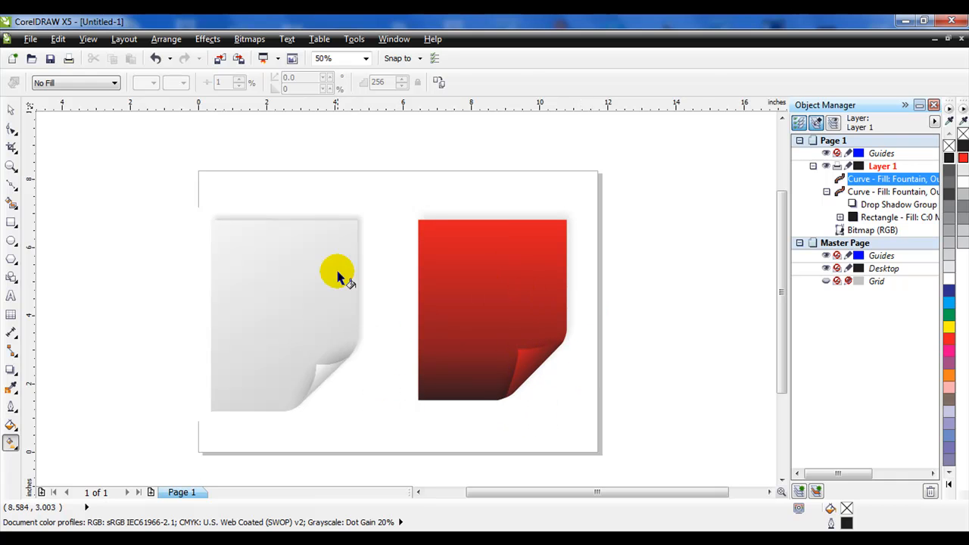
drag(533, 336, 420, 357)
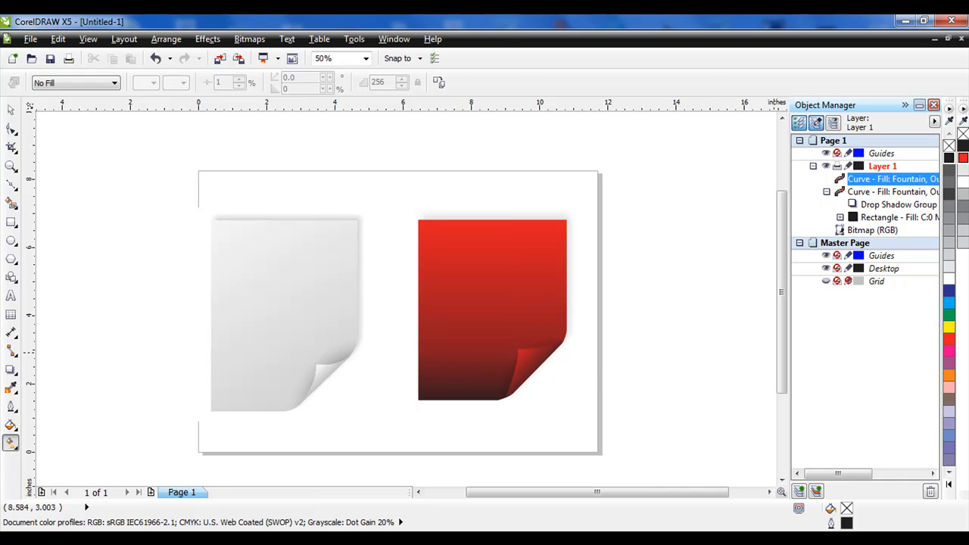
click(10, 110)
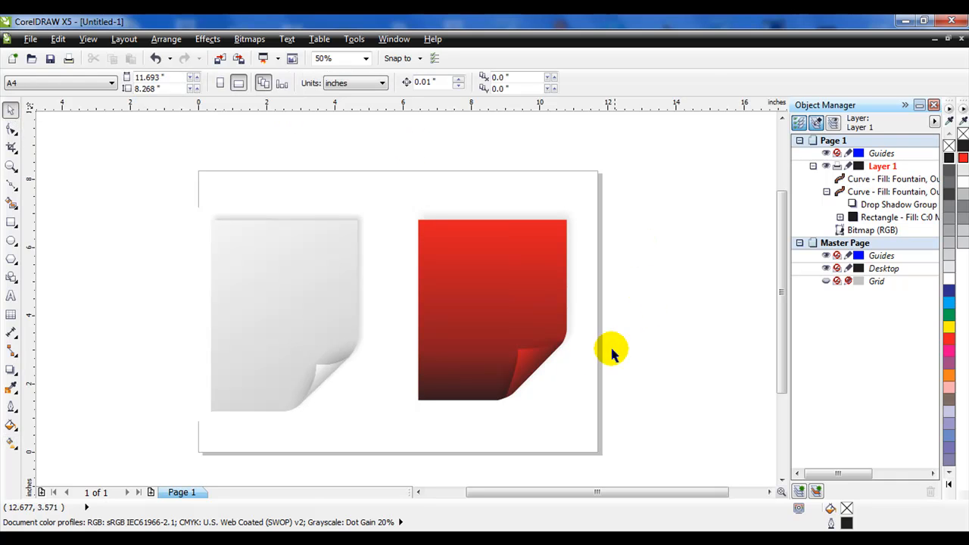